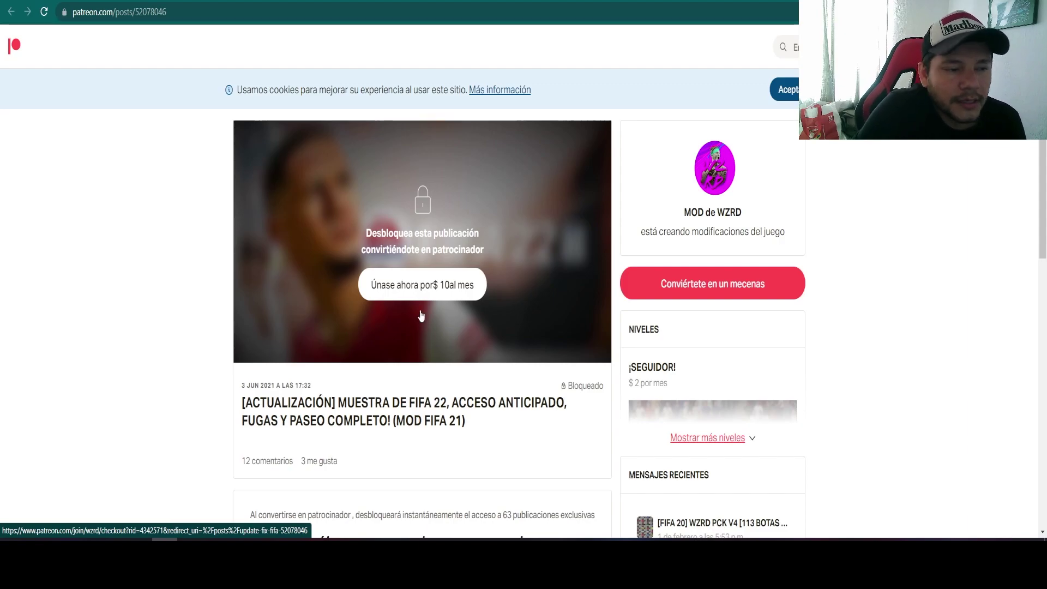
Open the $10-a-month join page from the locked WZRD MODs post, review the sign-up form and return to the post
left_click(404, 288)
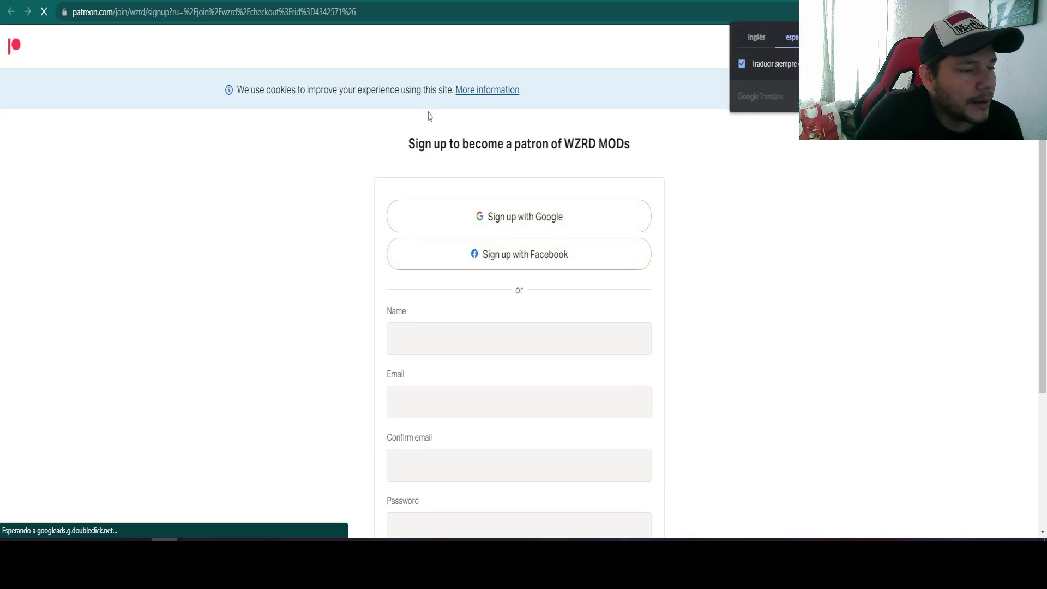
scroll(569, 281, "down", 3)
scroll(564, 356, "up", 3)
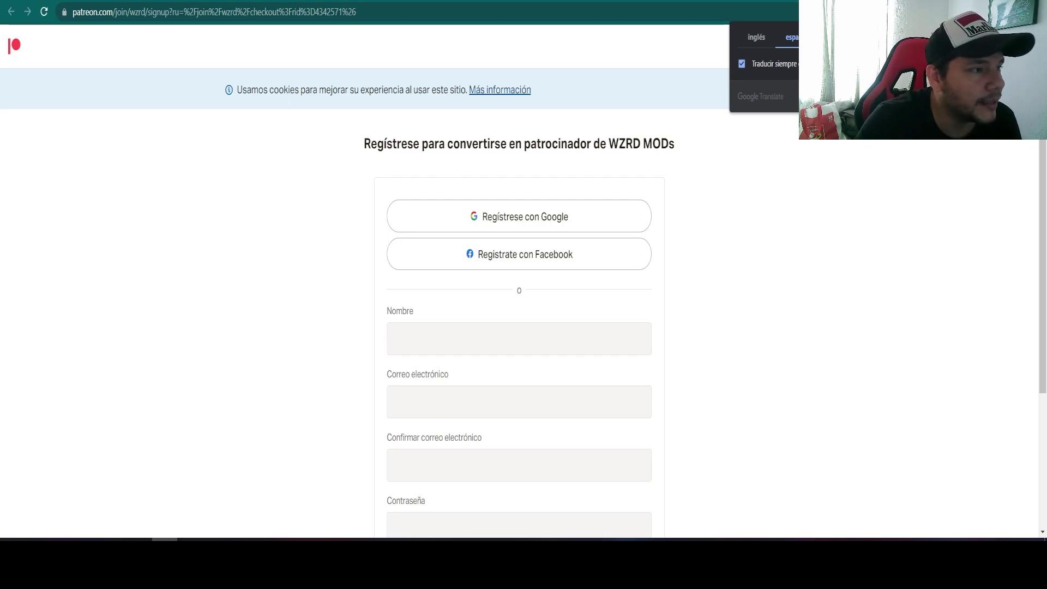
key("alt+Left")
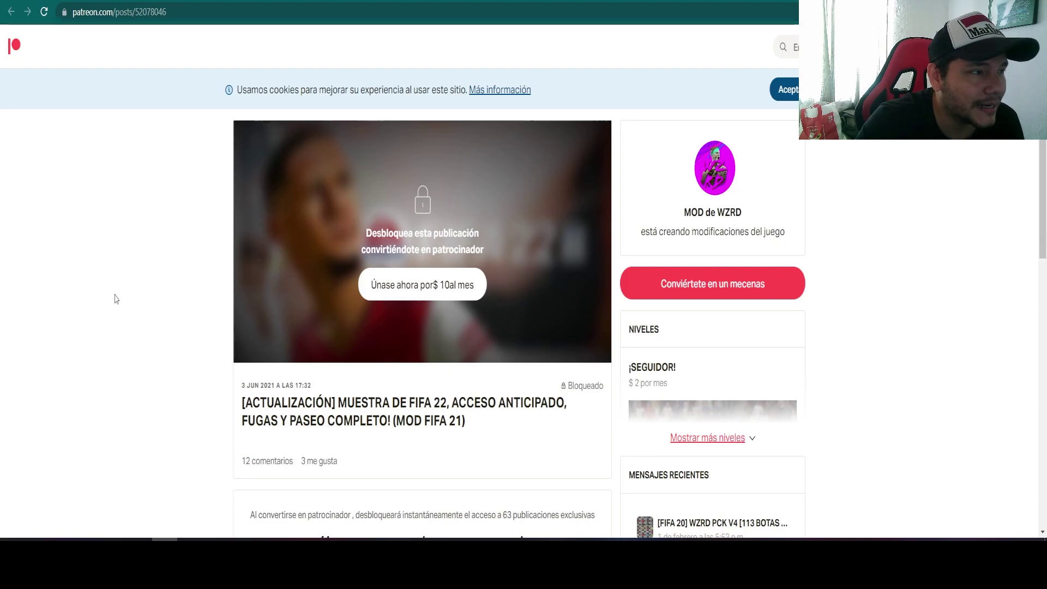
key("ctrl+Tab")
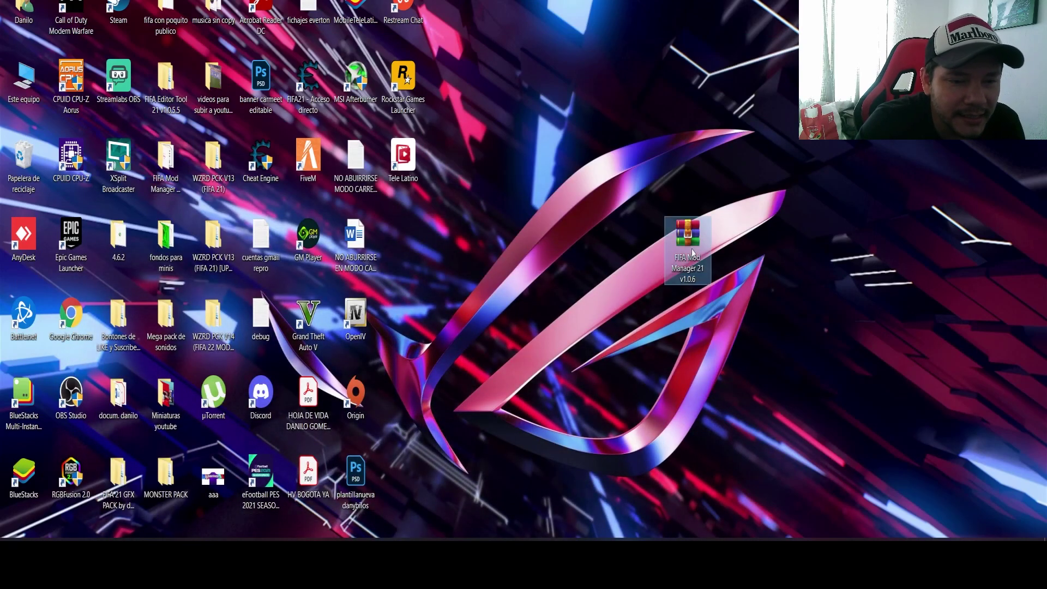
Show the extraction options for the FIFA Mod Manager 21 v1.0.6 archive, and view the contents of its extracted desktop folder
right_click(690, 274)
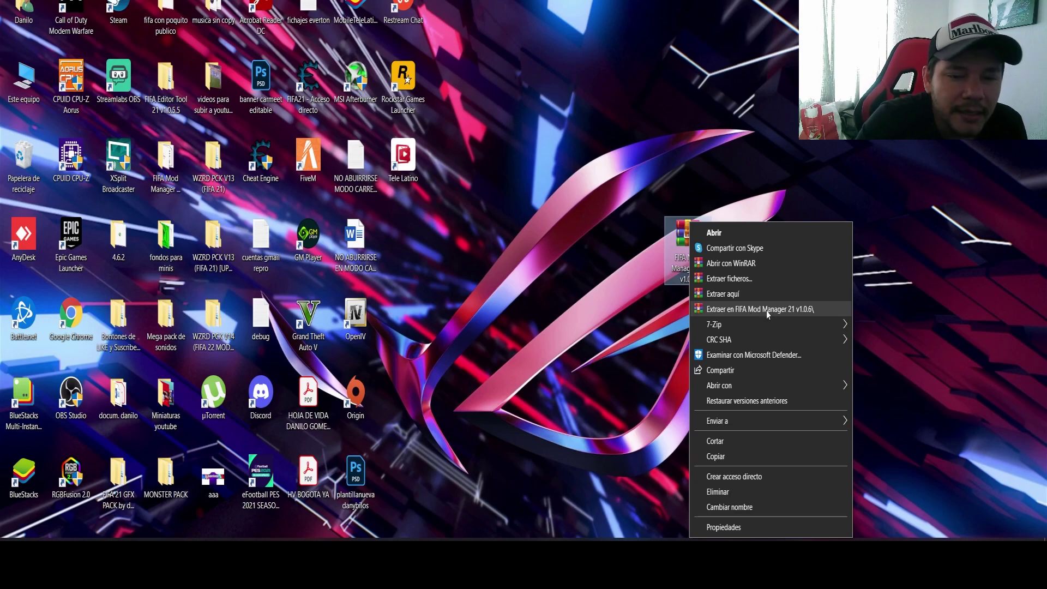
left_click(621, 129)
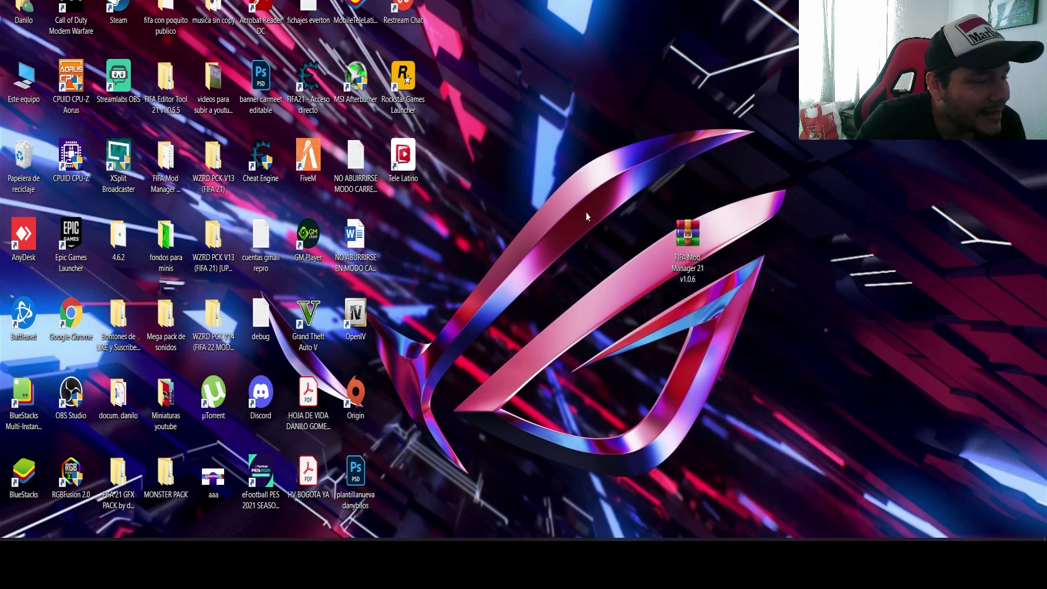
double_click(166, 174)
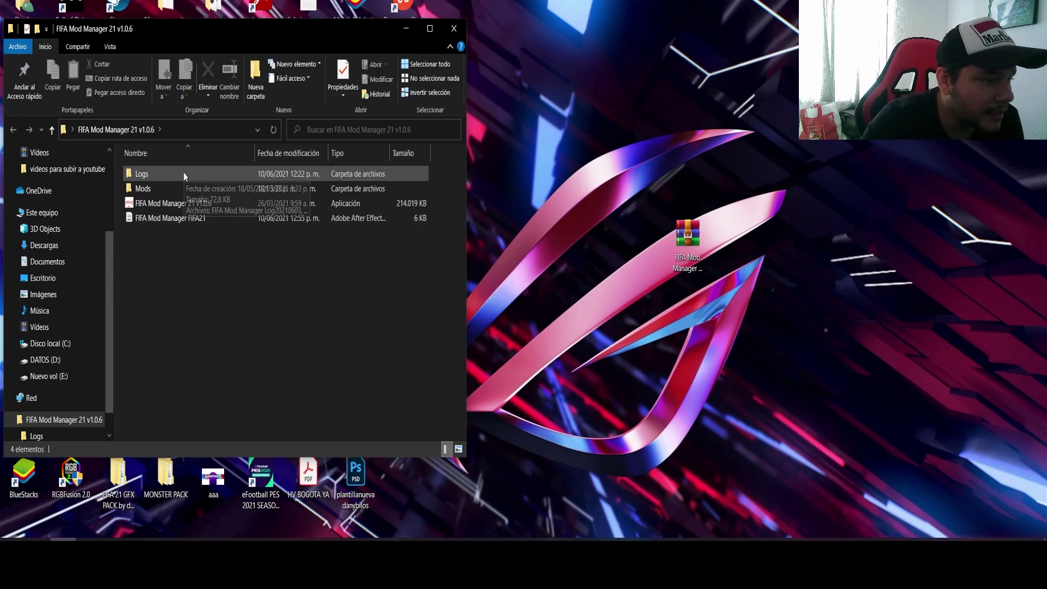
left_click_drag(264, 34, 364, 18)
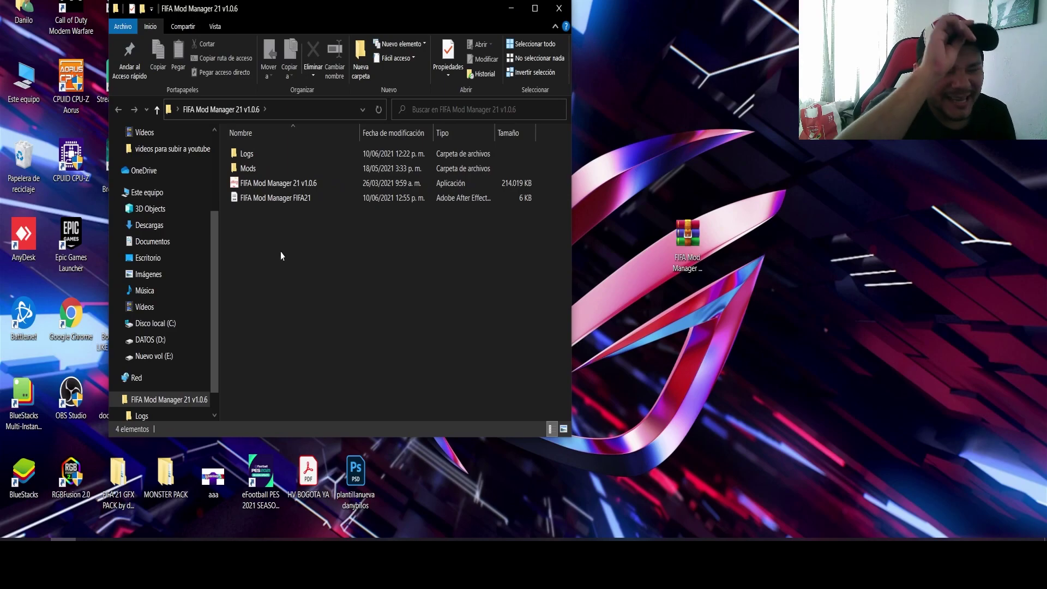
key("super+d")
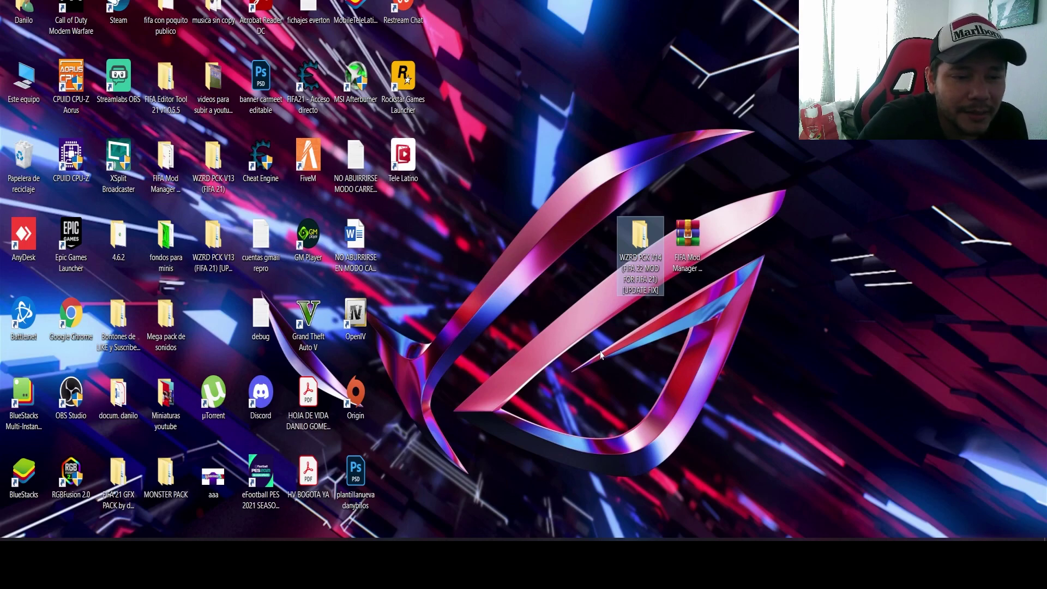
left_click(928, 177)
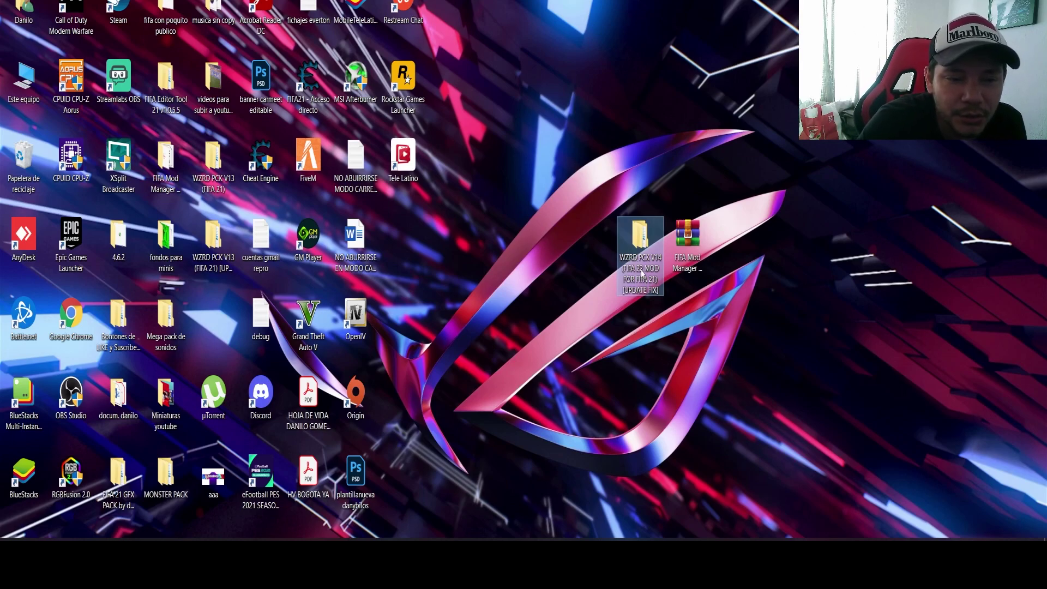
mouse_move(642, 274)
left_mouse_down()
mouse_move(589, 120)
mouse_move(647, 259)
left_mouse_up()
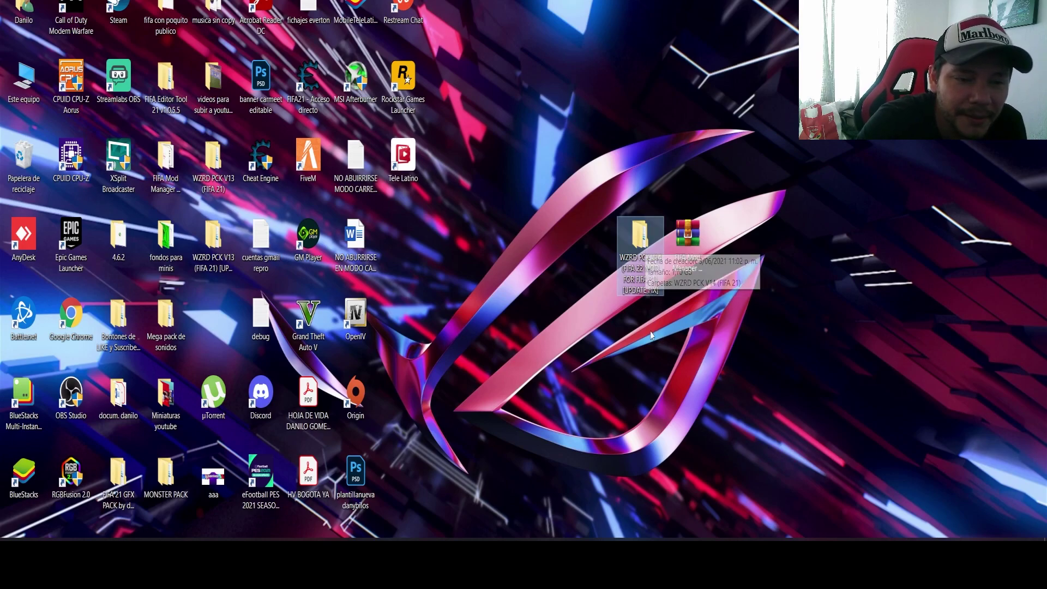
left_click(613, 344)
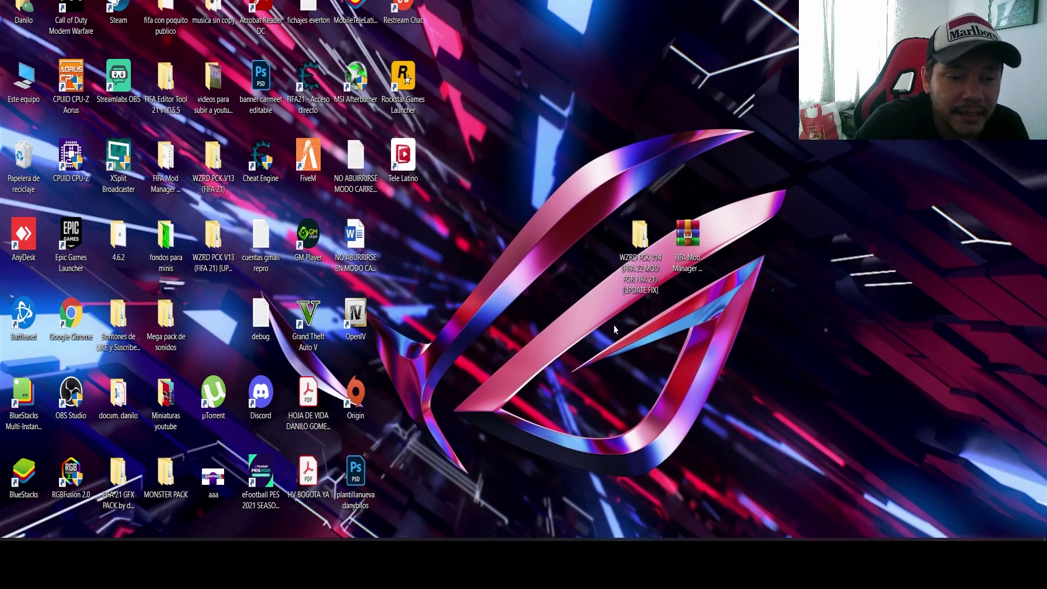
mouse_move(647, 265)
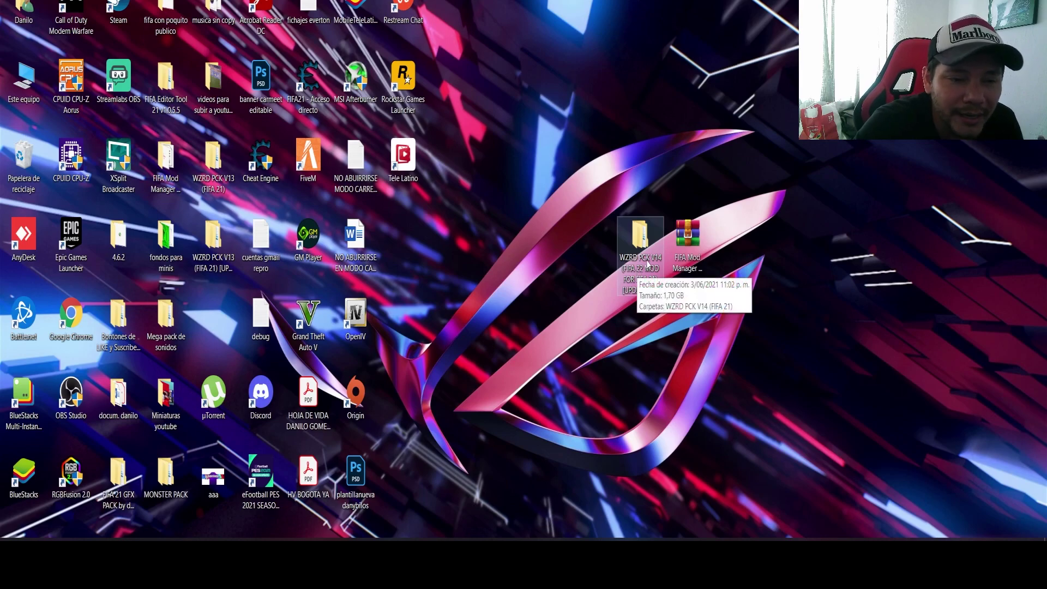
mouse_move(647, 265)
left_mouse_down()
mouse_move(572, 262)
mouse_move(645, 248)
left_mouse_up()
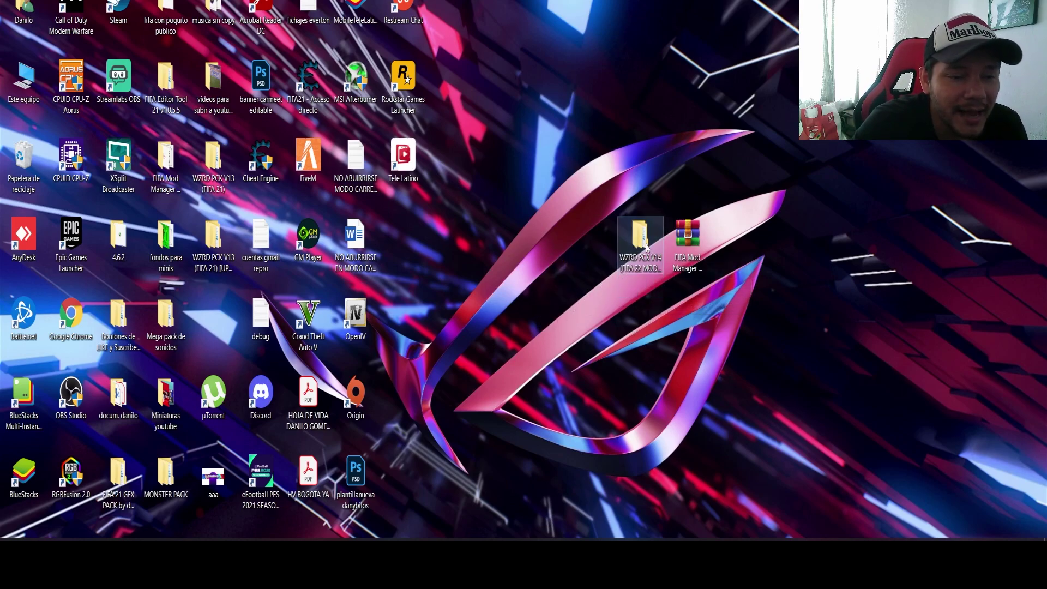
Open the WZRD PCK V14 (FIFA 22 MOD FOR FIFA 21) desktop folder and its WZRD PCK V14 (FIFA 21) subfolder
double_click(646, 248)
double_click(297, 172)
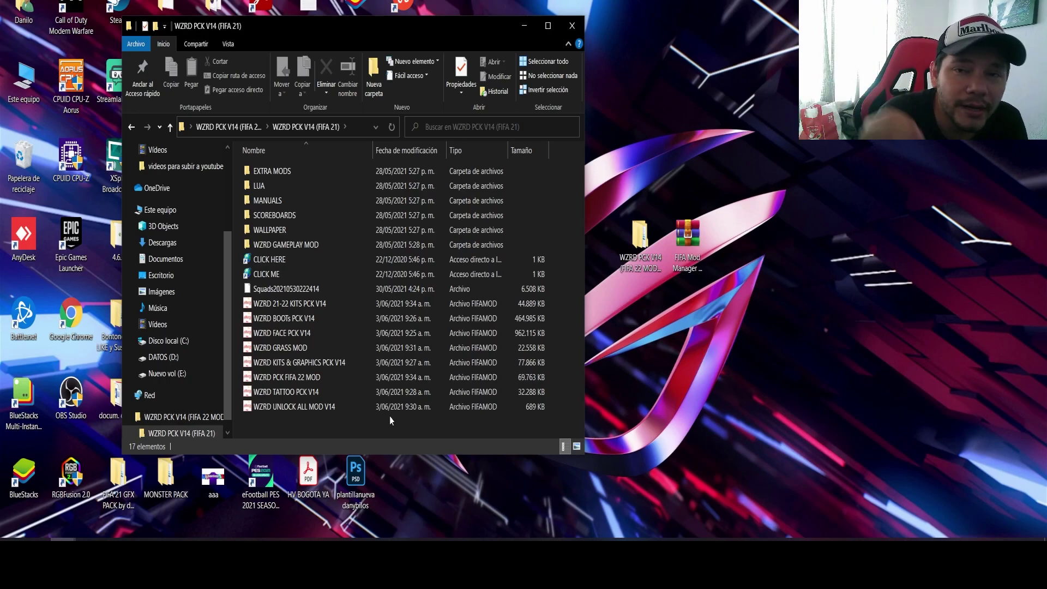
mouse_move(489, 25)
left_mouse_down()
mouse_move(472, 55)
mouse_move(494, 24)
left_mouse_up()
left_click(661, 265)
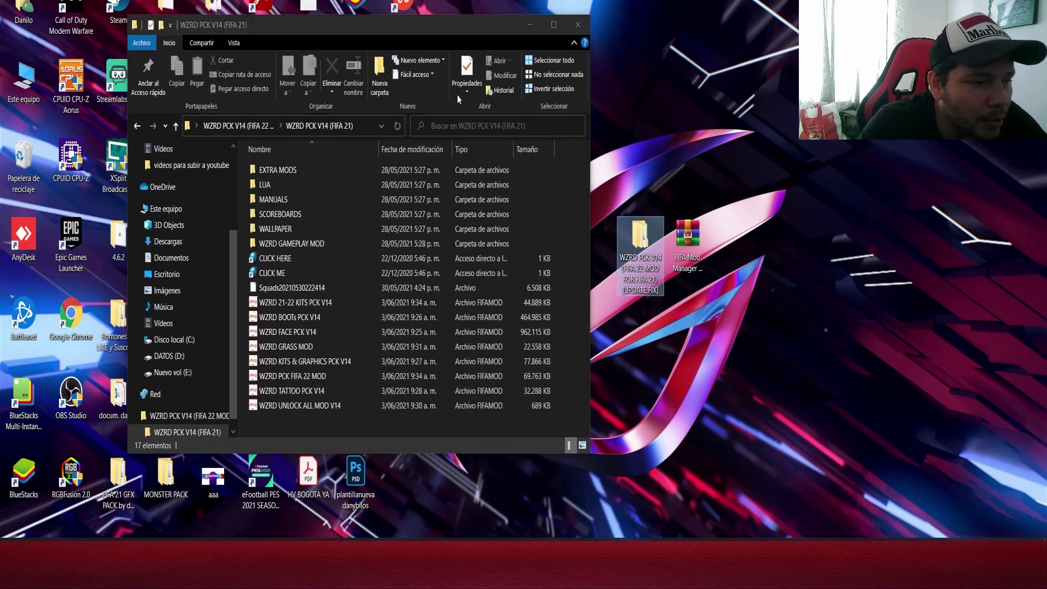
left_click(302, 287)
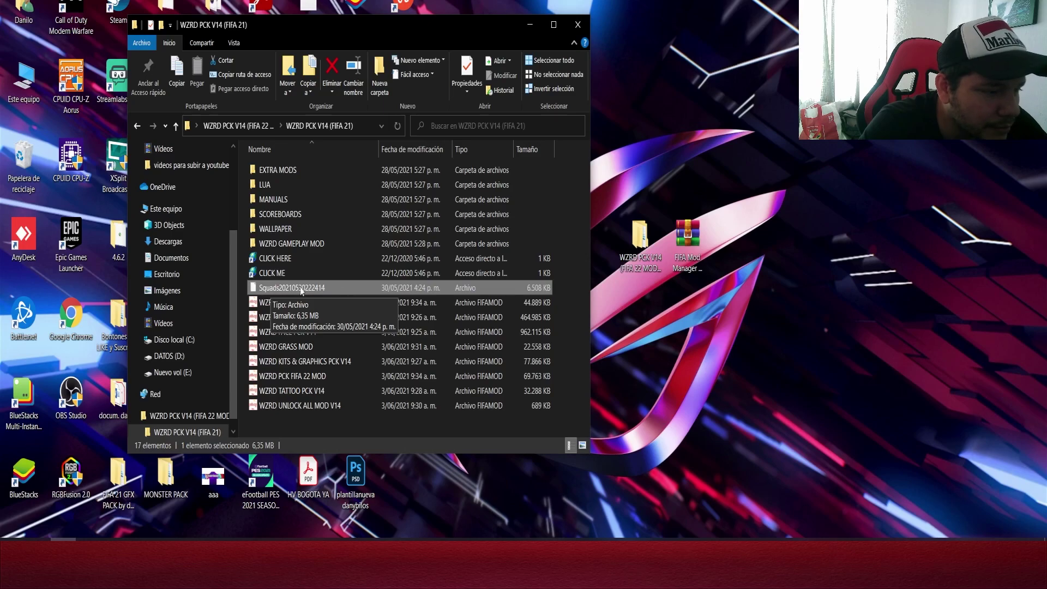
right_click(289, 286)
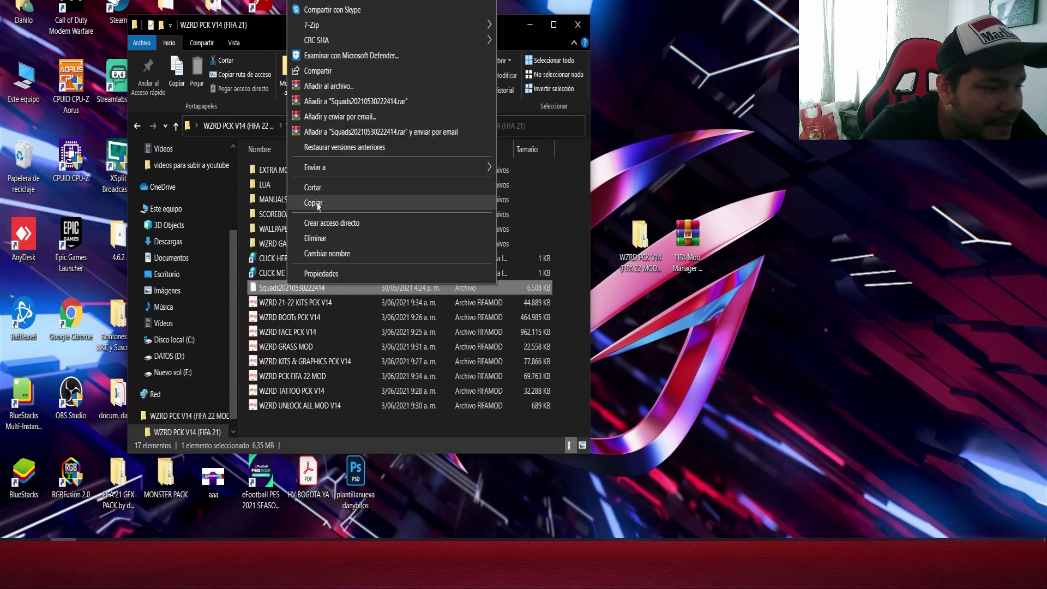
left_click(321, 330)
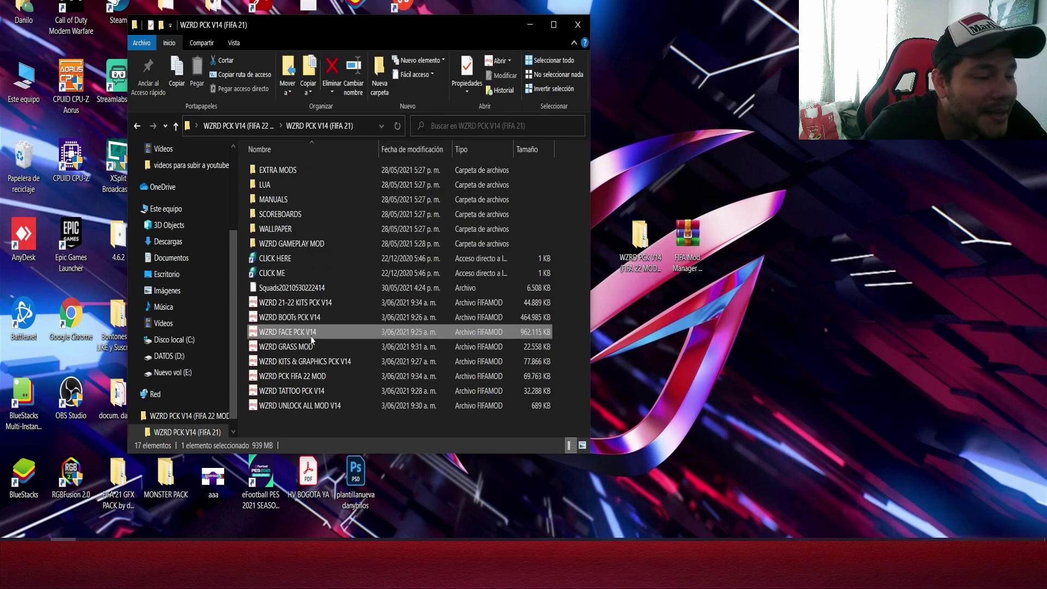
right_click(302, 288)
left_click(355, 347)
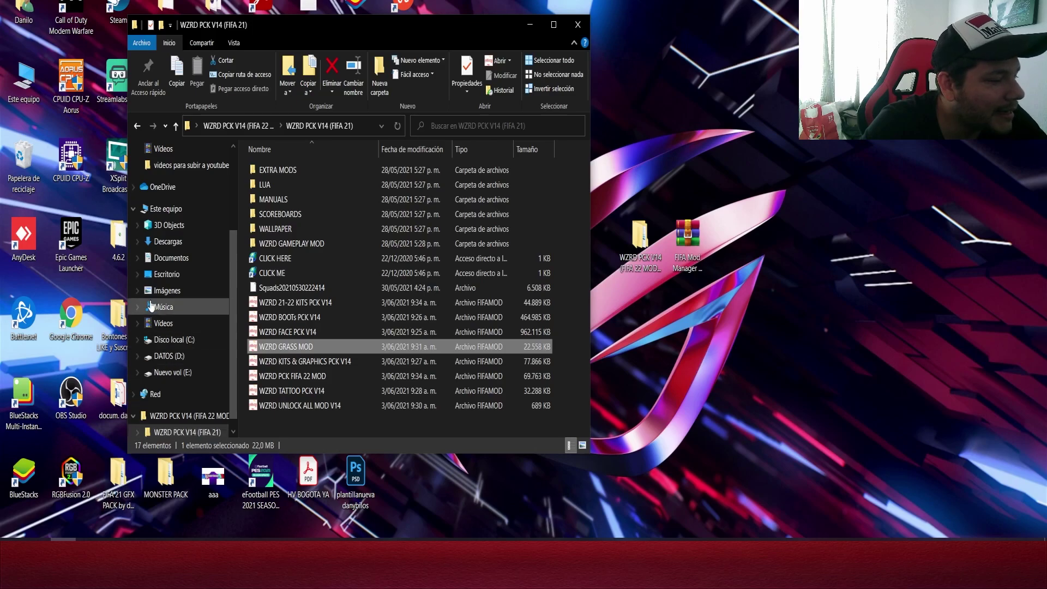
Browse to the settings folder inside Documents > FIFA 21, where the squads file belongs, and check its paste options
scroll(172, 348, "up", 3)
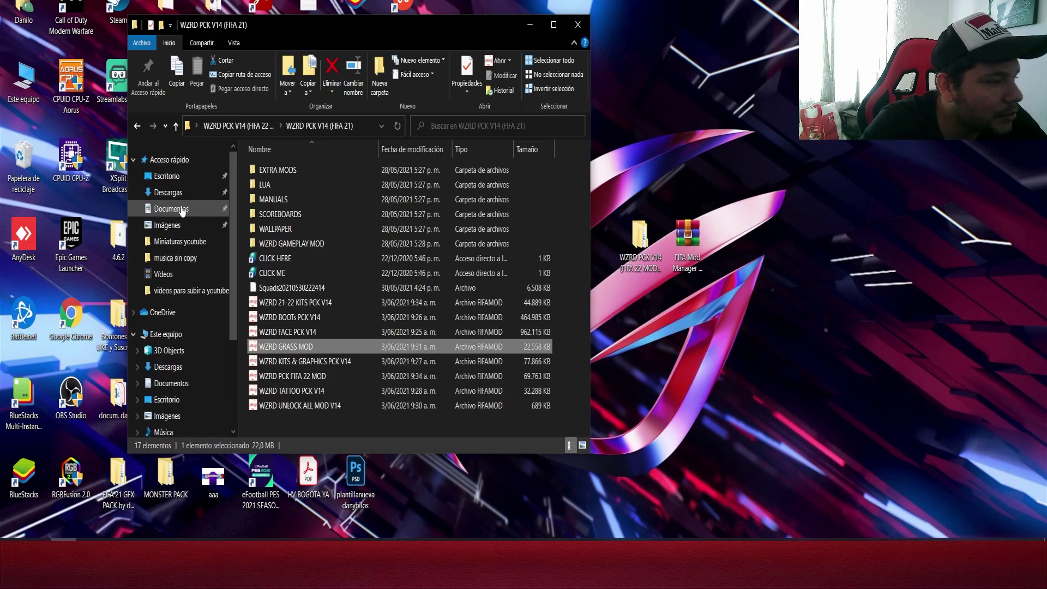
left_click(171, 208)
double_click(301, 213)
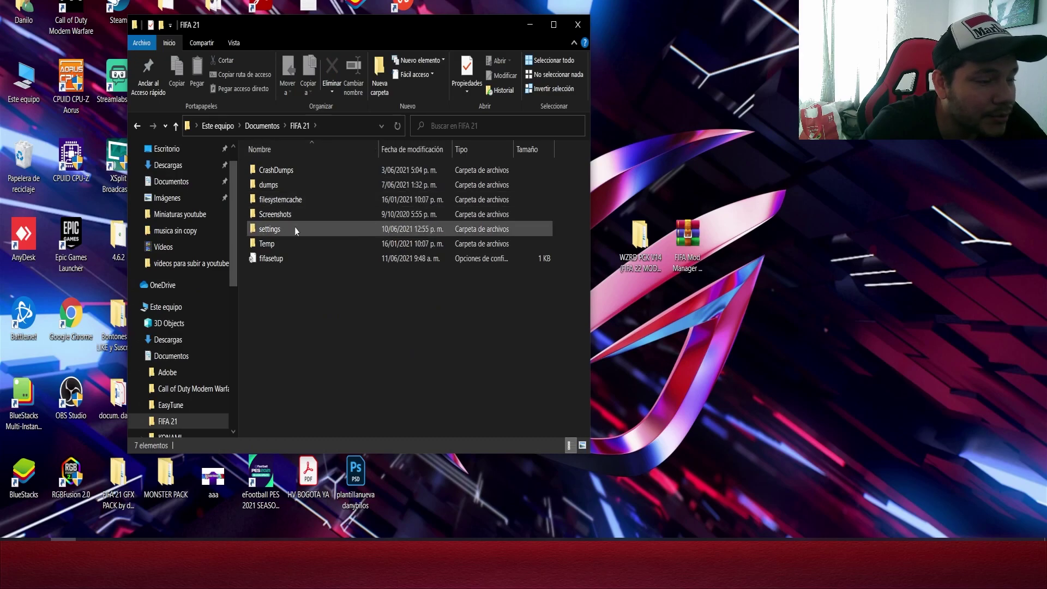
double_click(294, 228)
right_click(568, 284)
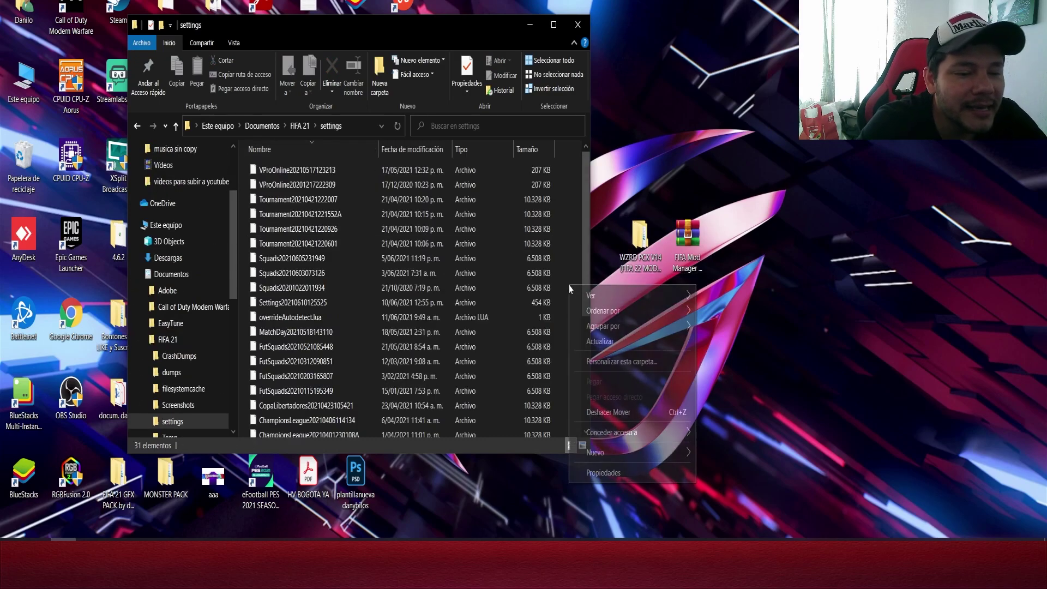
left_click(571, 261)
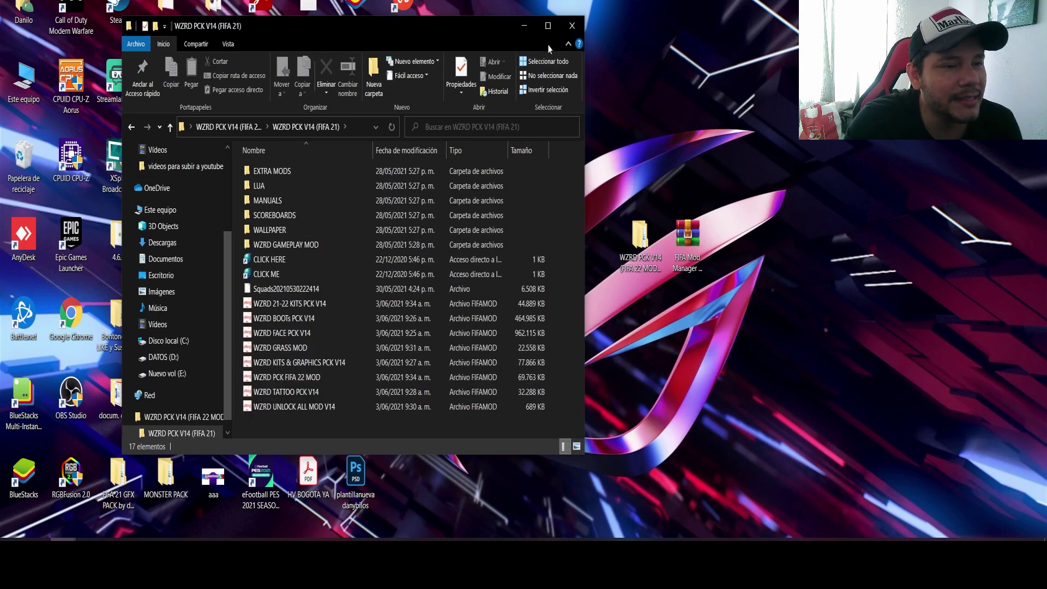
Close the mod pack folder and run FIFA Mod Manager 21 v1.0.6 from its desktop folder as administrator
left_click(572, 26)
double_click(174, 190)
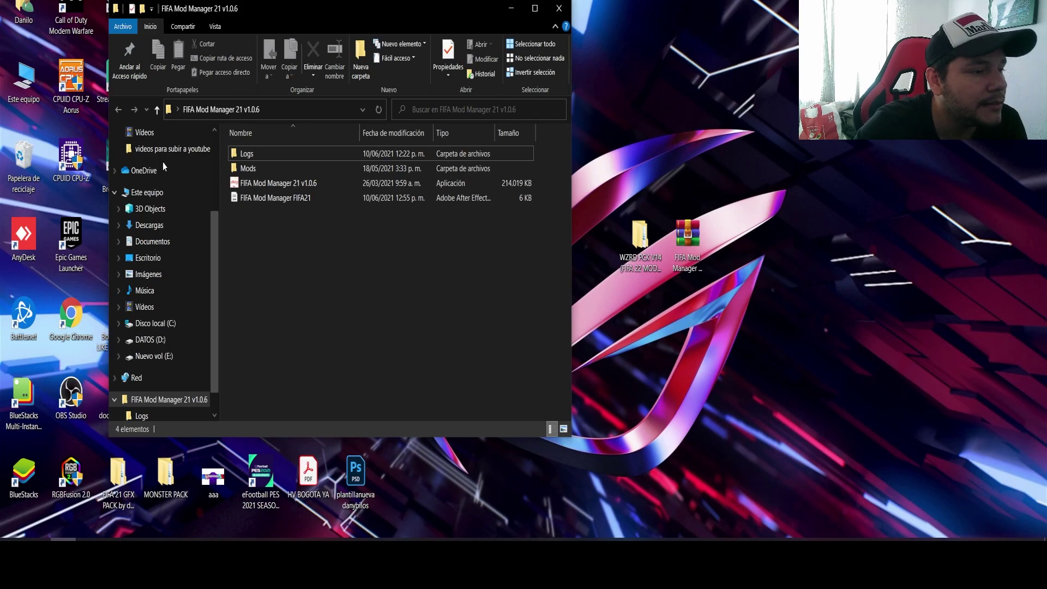
left_click(265, 186)
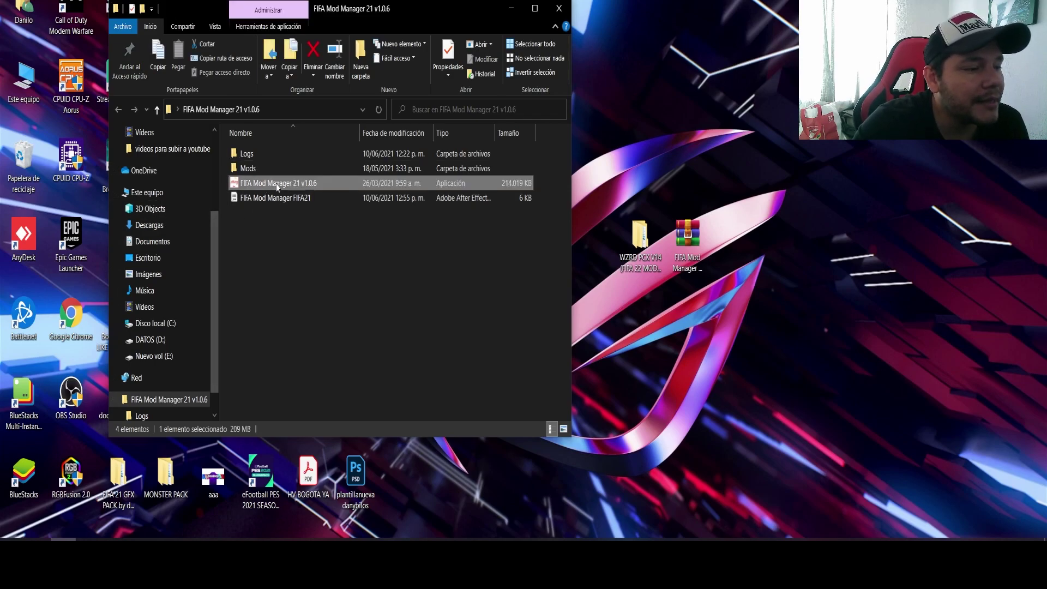
right_click(277, 186)
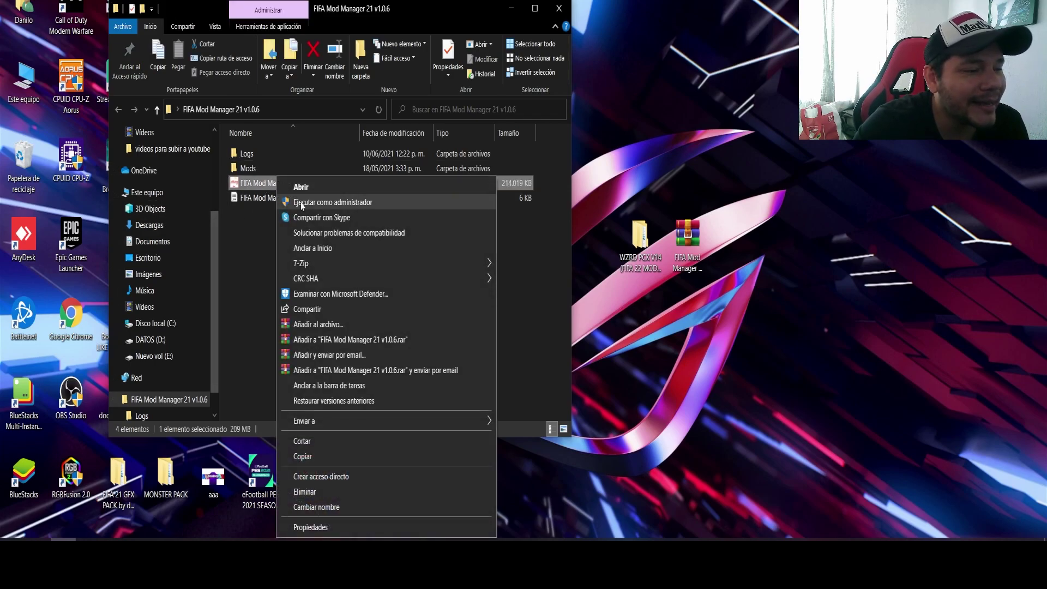
left_click(300, 202)
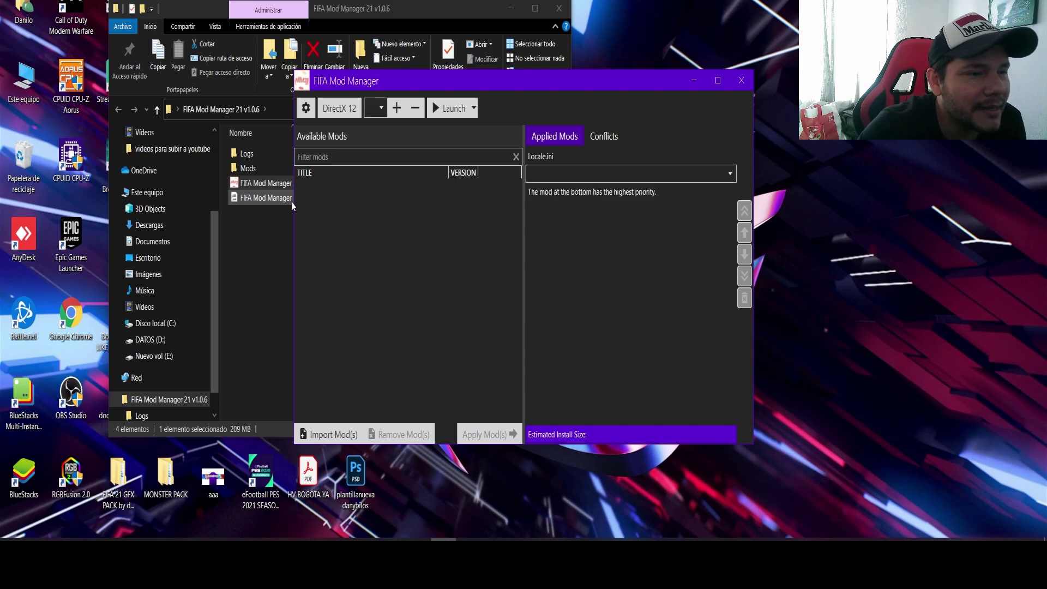
left_click(511, 9)
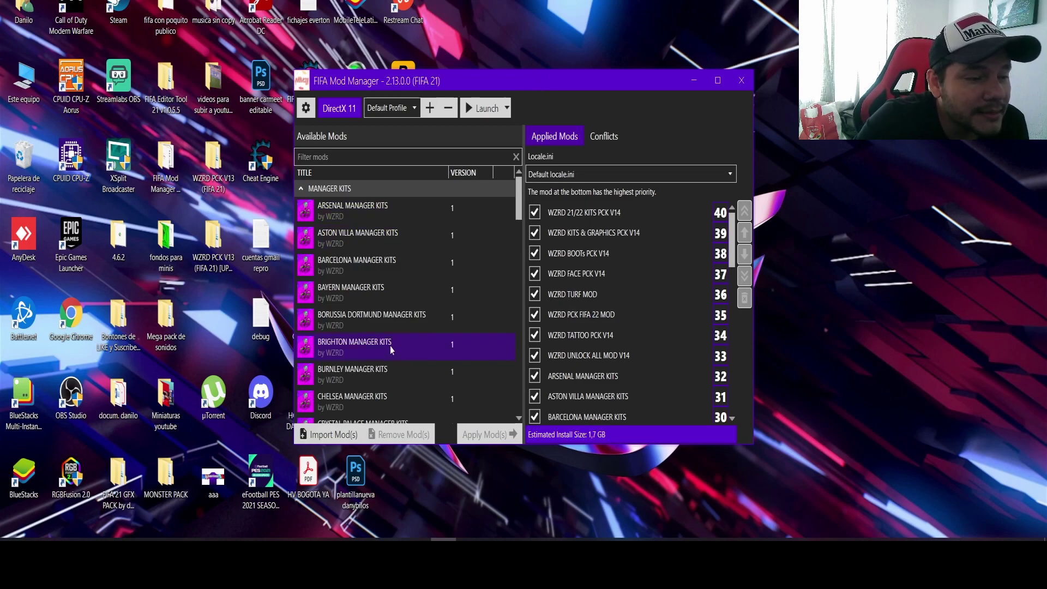
Examine the available mods list and the applied mods order in the Default Profile
scroll(390, 345, "down", 10)
left_click_drag(519, 312, 528, 184)
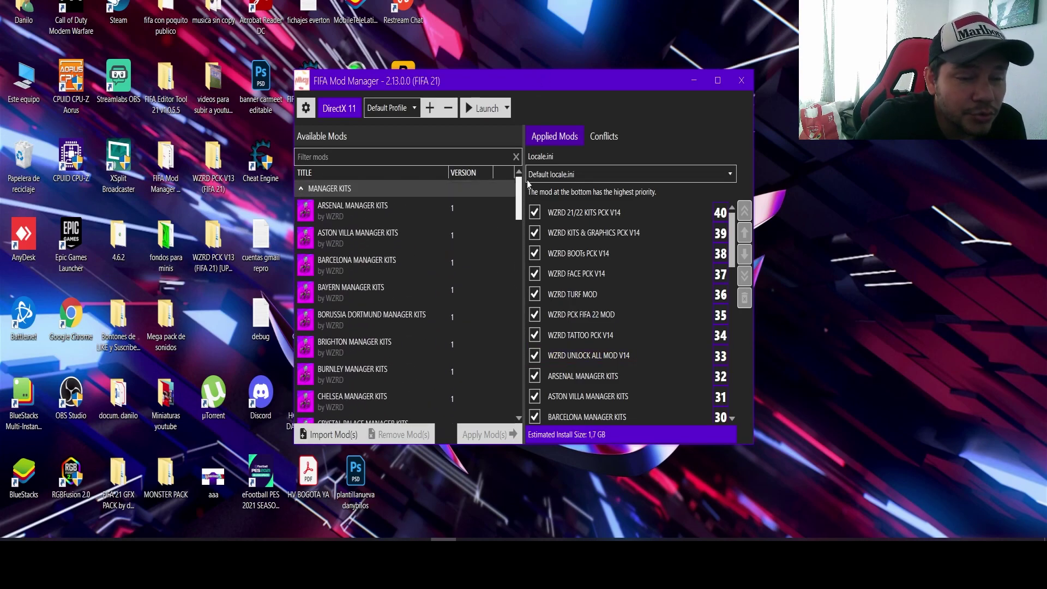
left_click(515, 204)
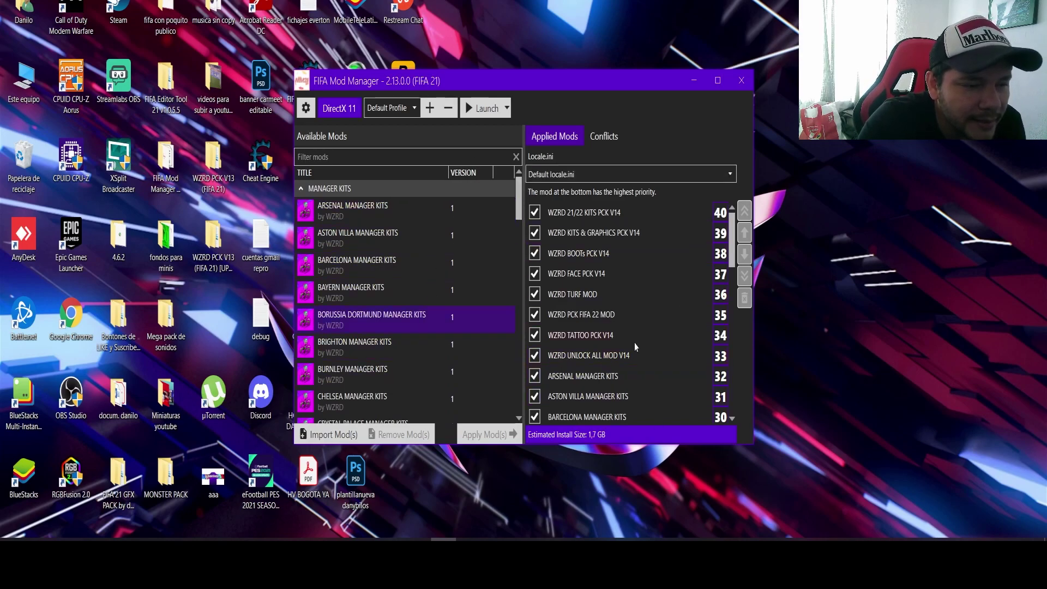
left_click(530, 295)
left_click(534, 295)
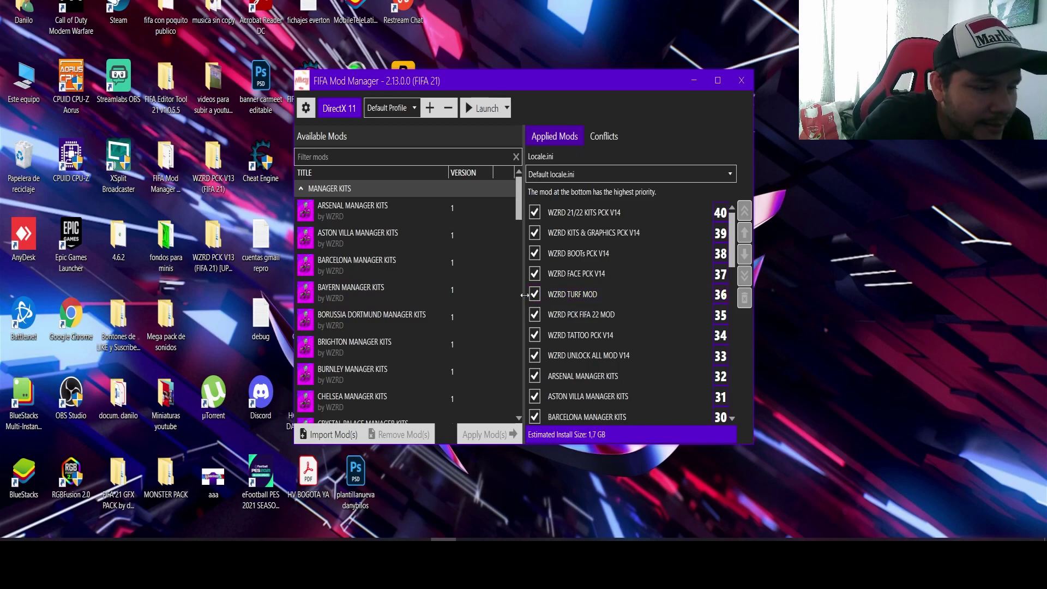
left_click(445, 232)
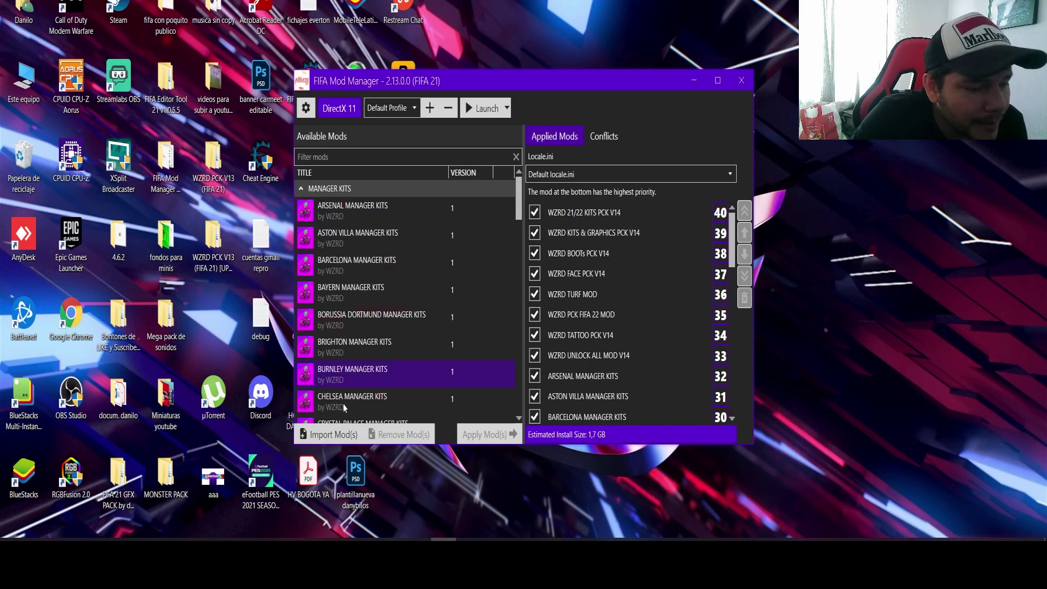
Start a mod import and browse to the desktop's WZRD PCK V14 (FIFA 22 MOD FOR FIFA 21) [UPDATE FIX] > WZRD PCK V14 (FIFA 21) folder
left_click(330, 435)
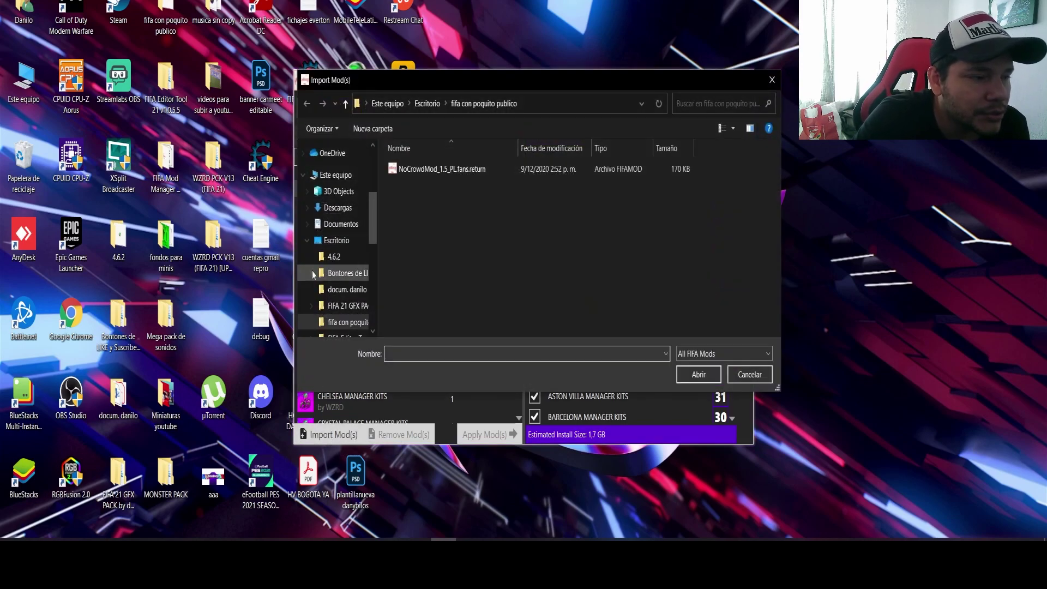
scroll(334, 275, "down", 2)
key("alt+Up")
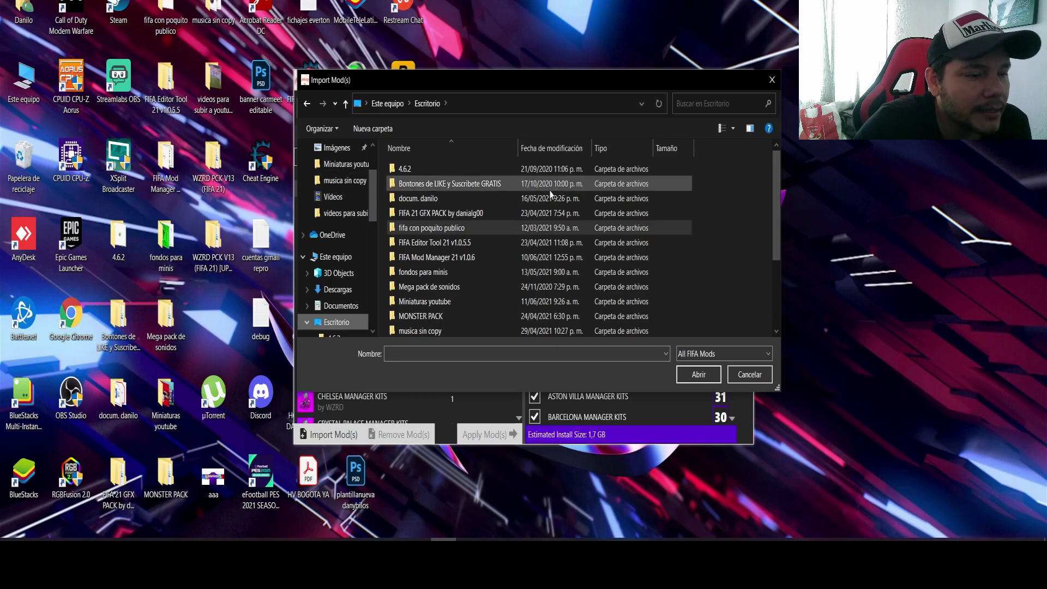
scroll(521, 242, "down", 2)
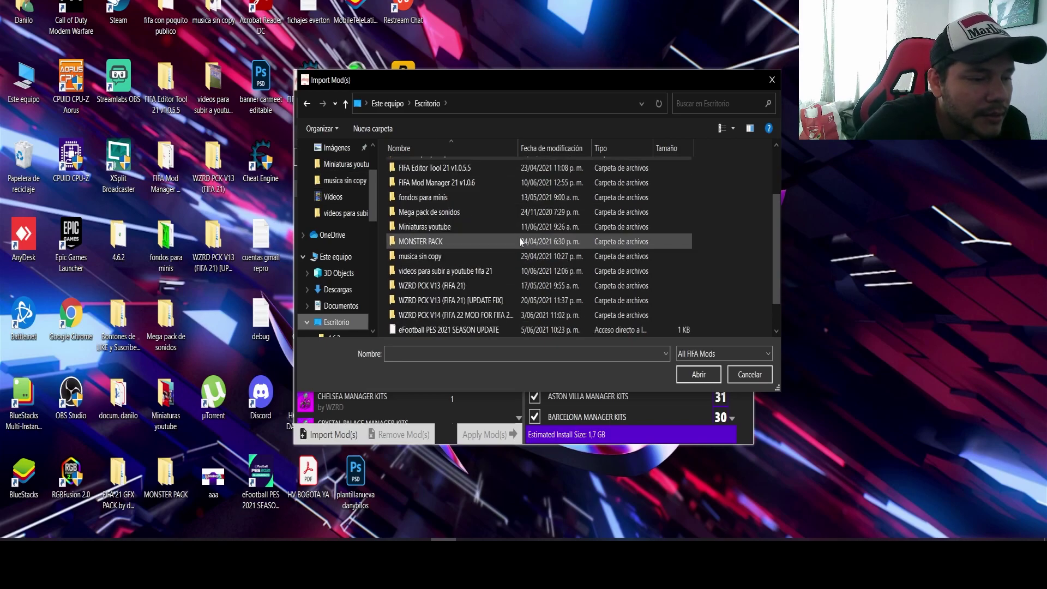
scroll(461, 300, "down", 1)
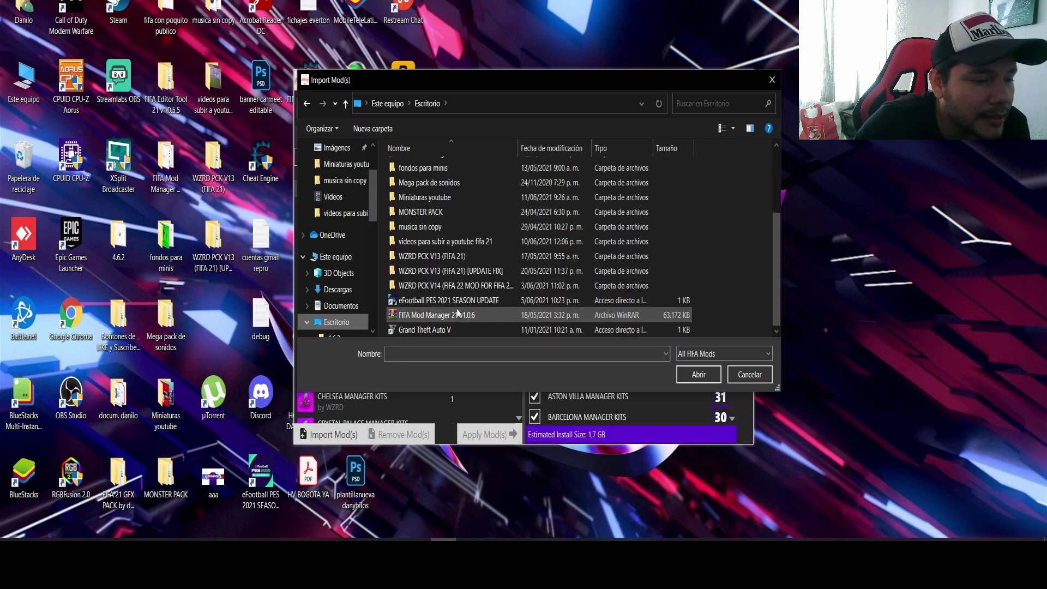
left_click(472, 287)
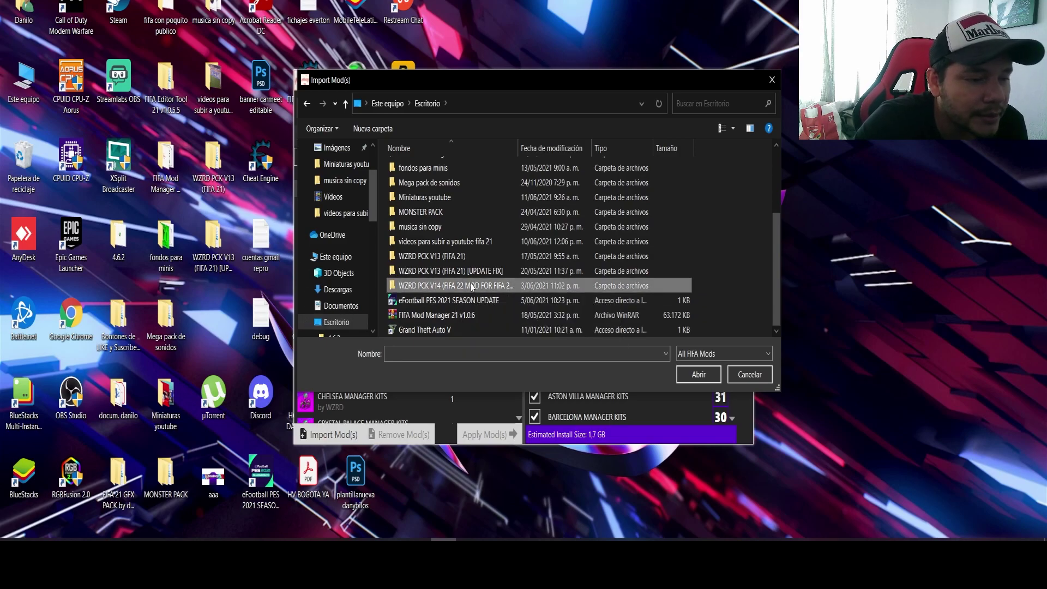
double_click(472, 288)
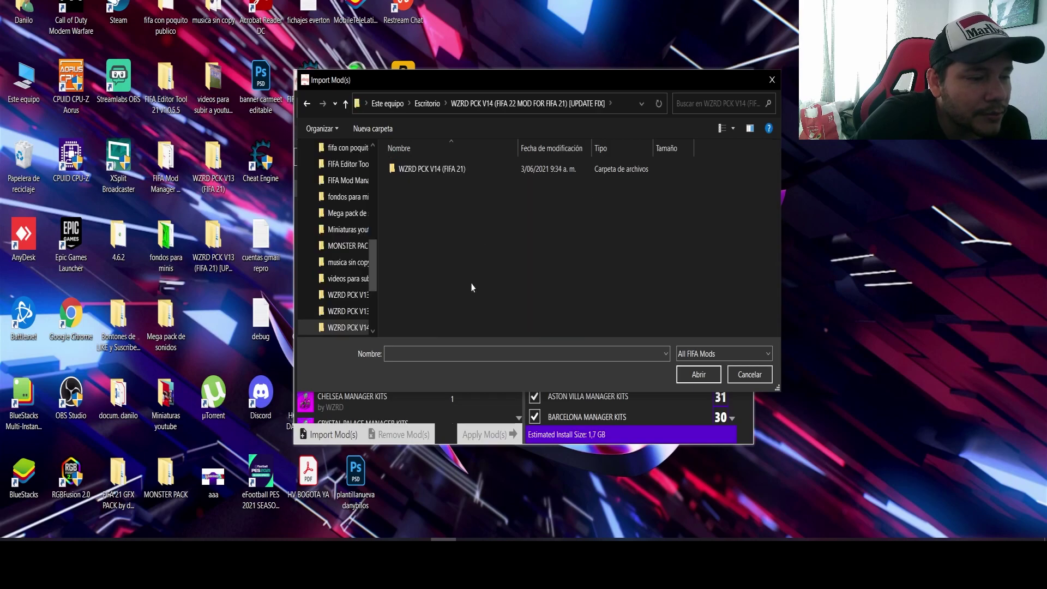
double_click(452, 169)
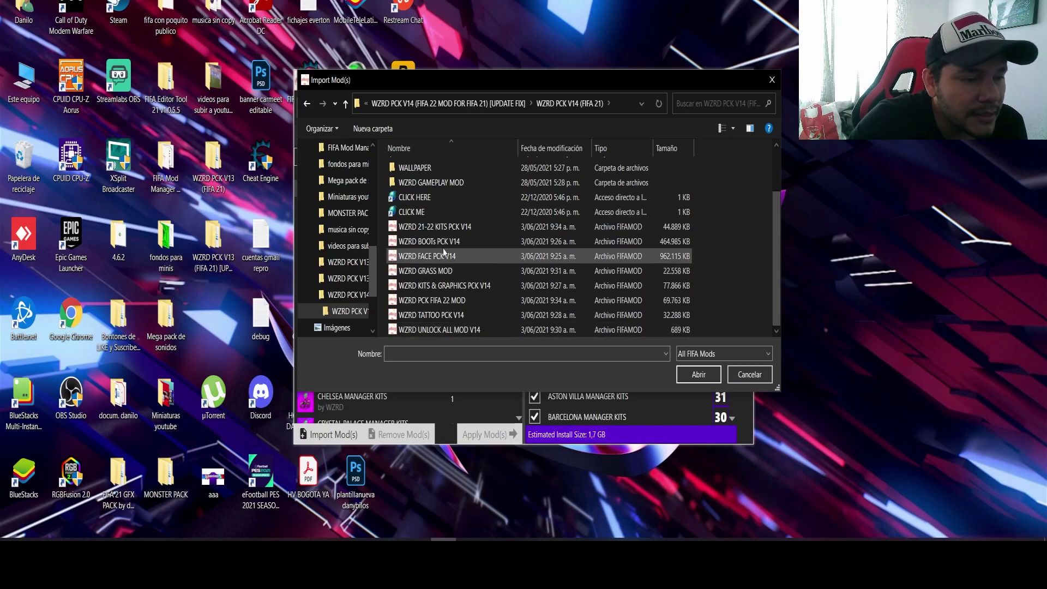
Import all the WZRD mod files from WZRD 21-22 KITS PCK V14 through WZRD UNLOCK ALL MOD V14 and review the available mods
left_click(446, 228)
key("Down")
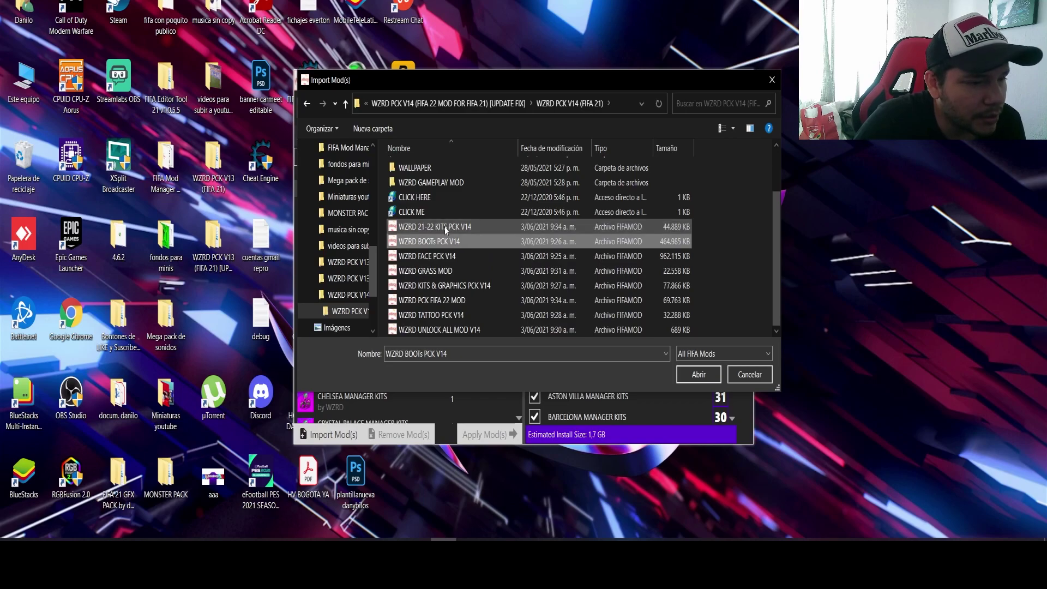
left_click_drag(702, 228, 620, 336)
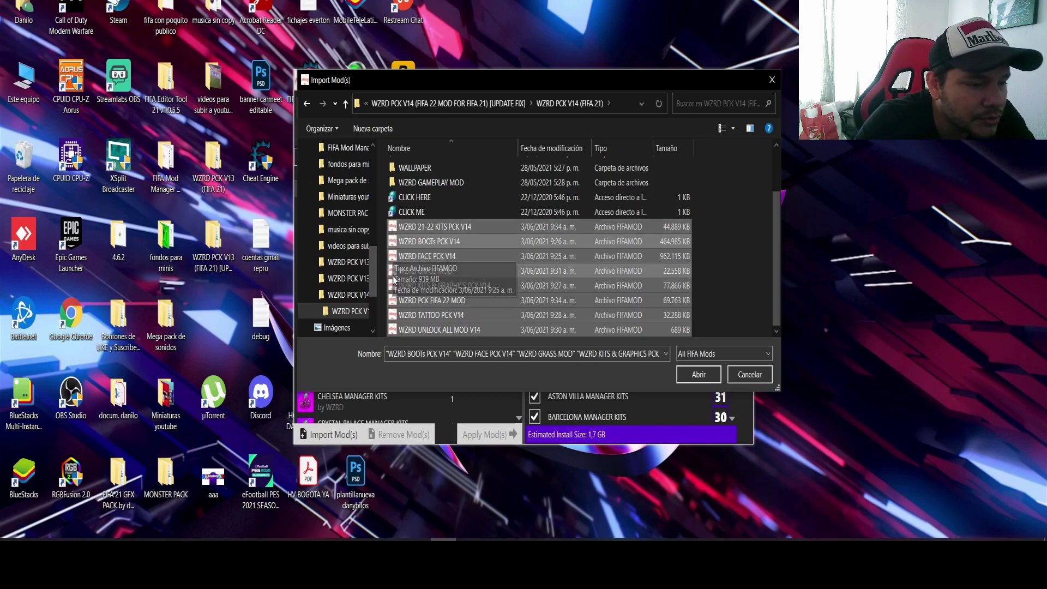
left_click(700, 375)
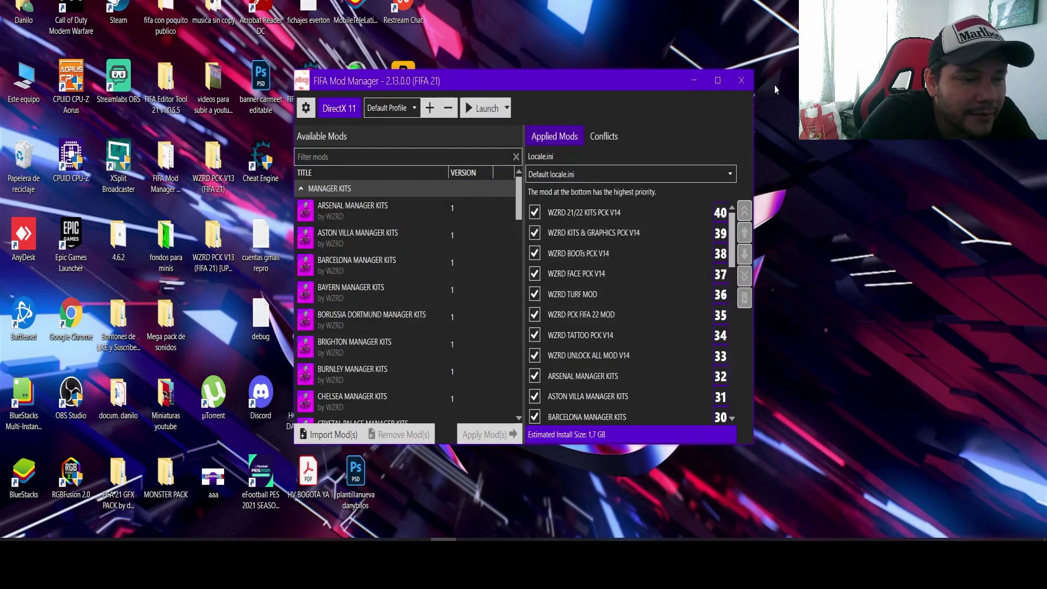
scroll(397, 277, "down", 4)
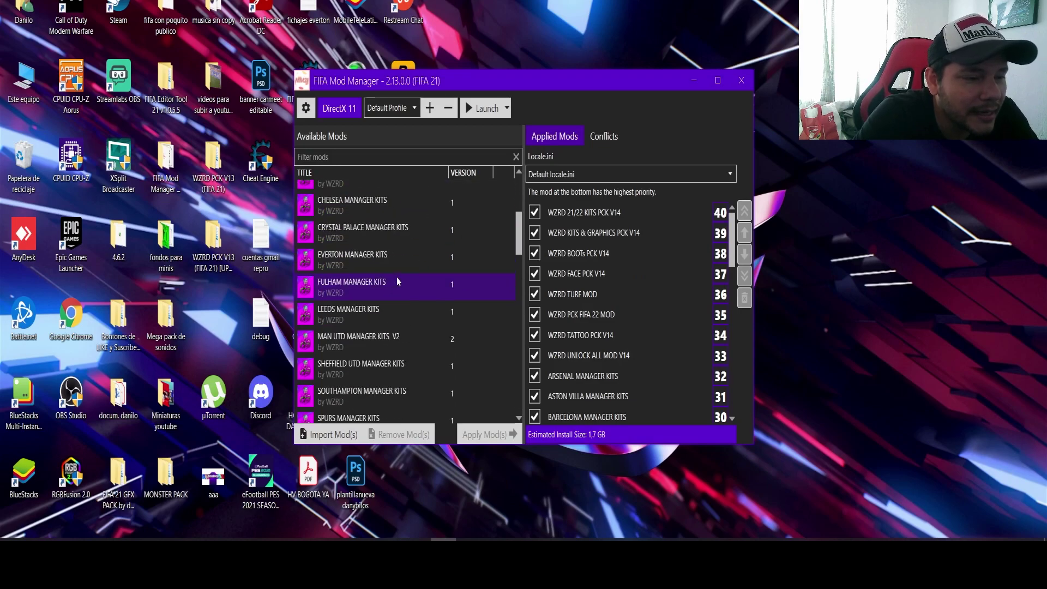
scroll(475, 355, "up", 3)
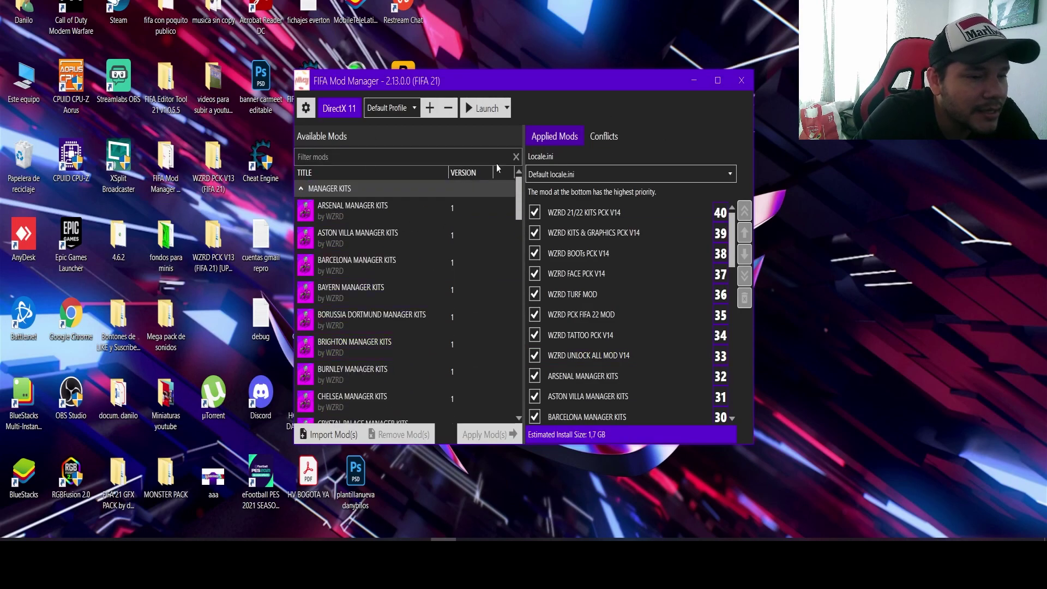
mouse_move(518, 207)
left_mouse_down()
mouse_move(518, 387)
mouse_move(518, 199)
left_mouse_up()
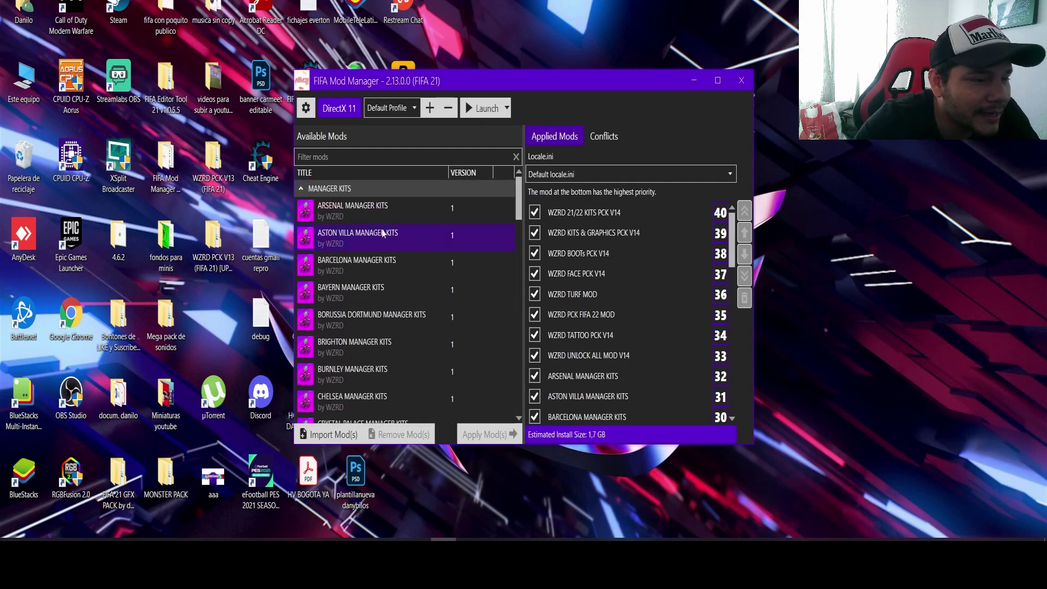
Start another mod import and browse to the EXTRA MODS > MANAGER KITS folder inside WZRD PCK V14 (FIFA 21)
left_click(329, 434)
scroll(352, 232, "up", 2)
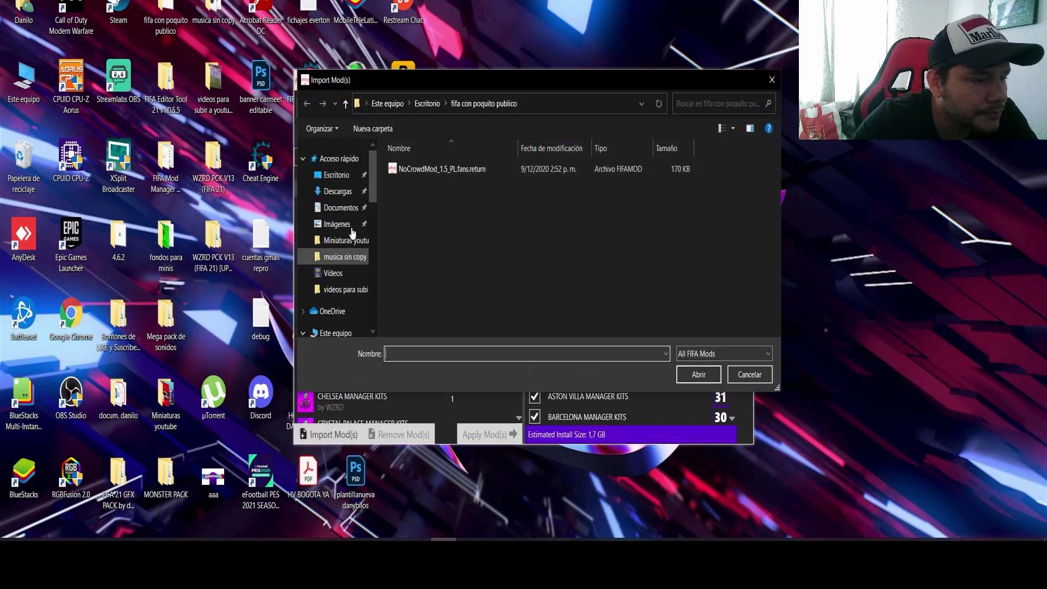
left_click(345, 103)
scroll(500, 286, "down", 2)
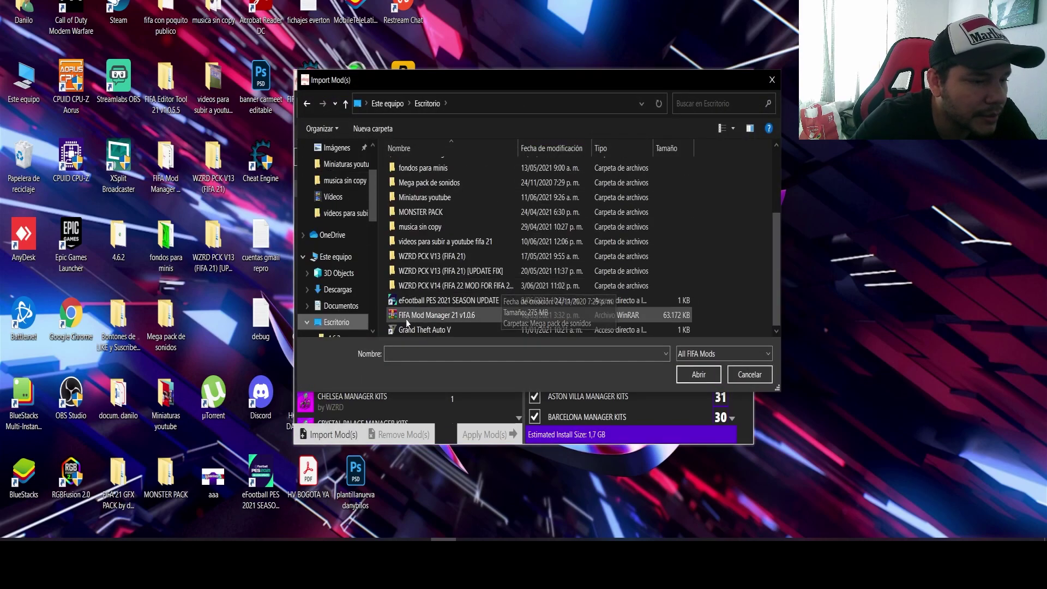
double_click(472, 285)
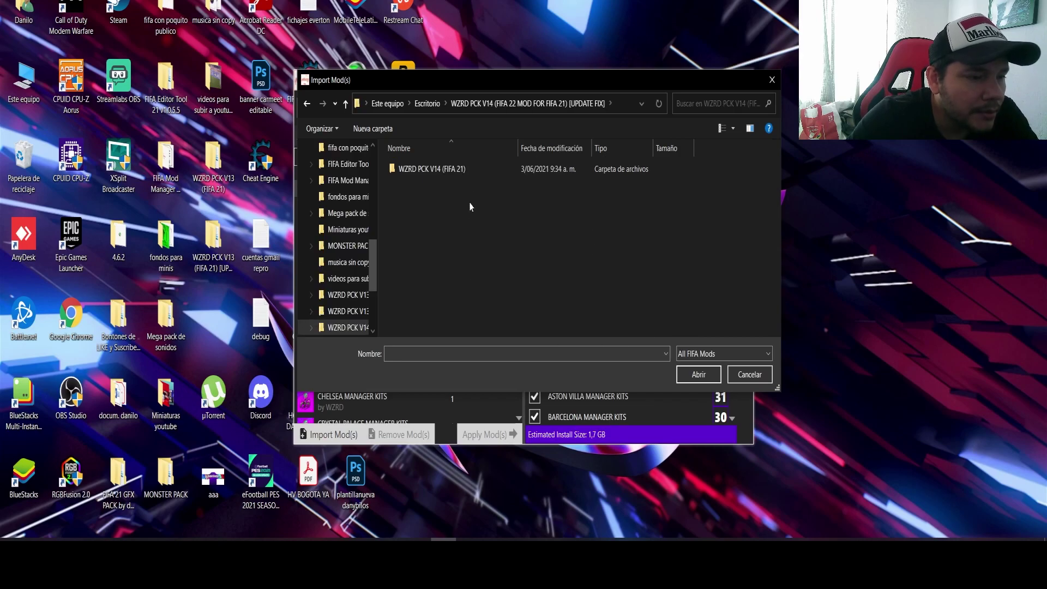
double_click(475, 169)
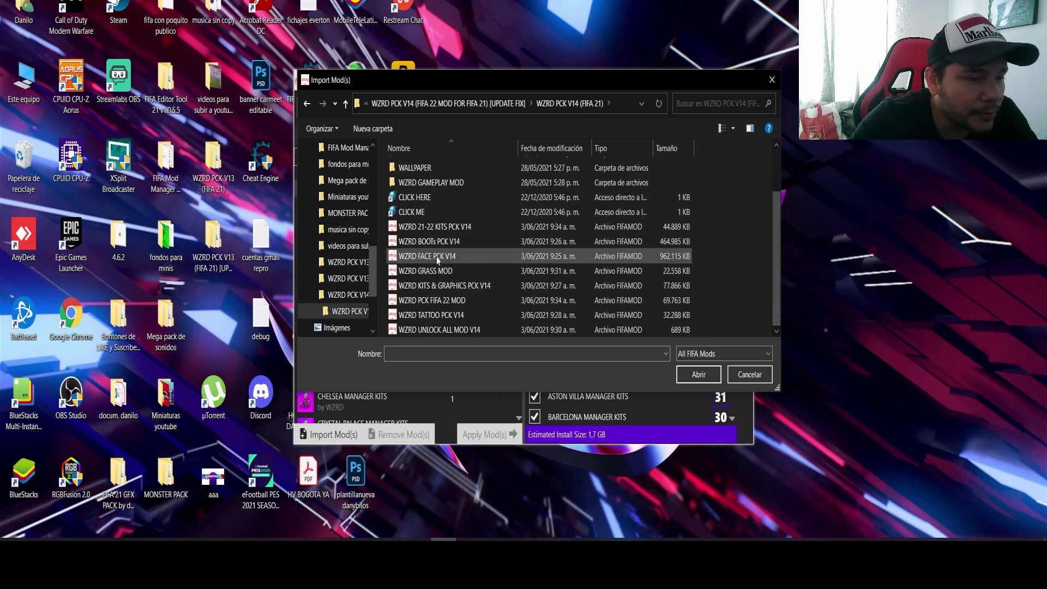
scroll(439, 281, "up", 2)
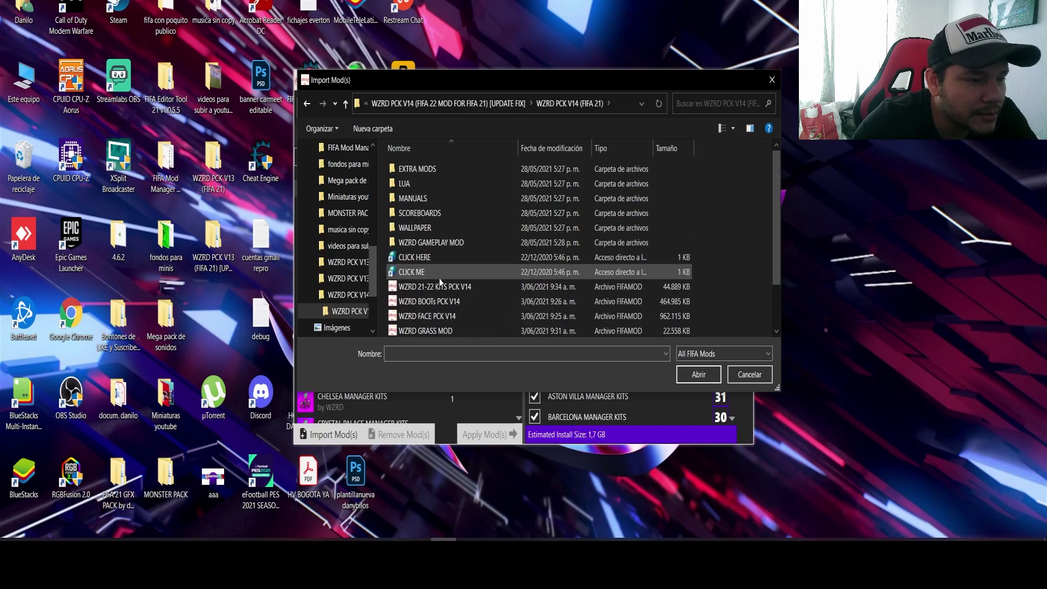
double_click(416, 169)
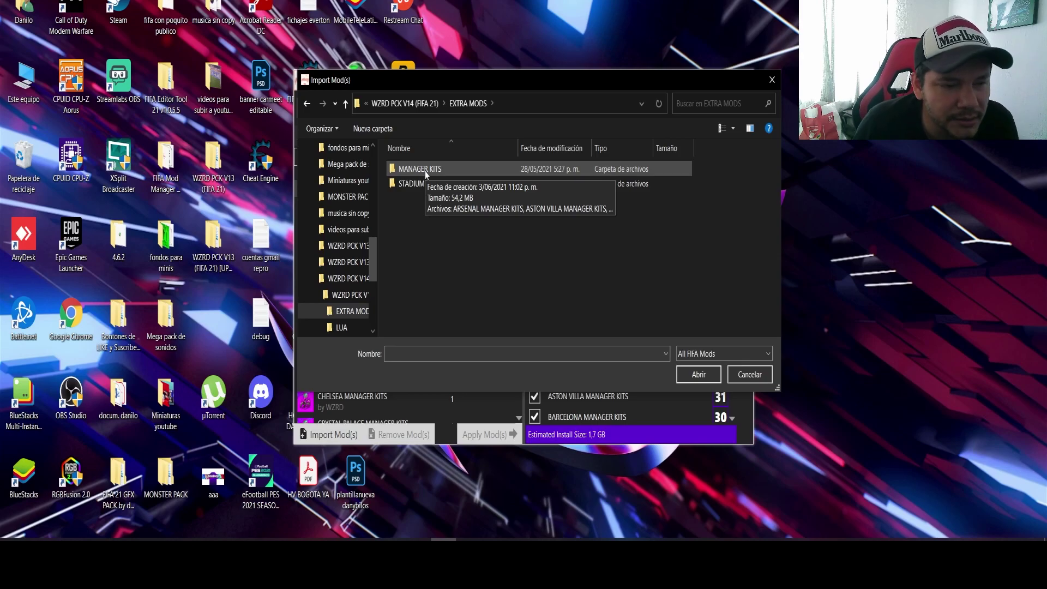
double_click(424, 170)
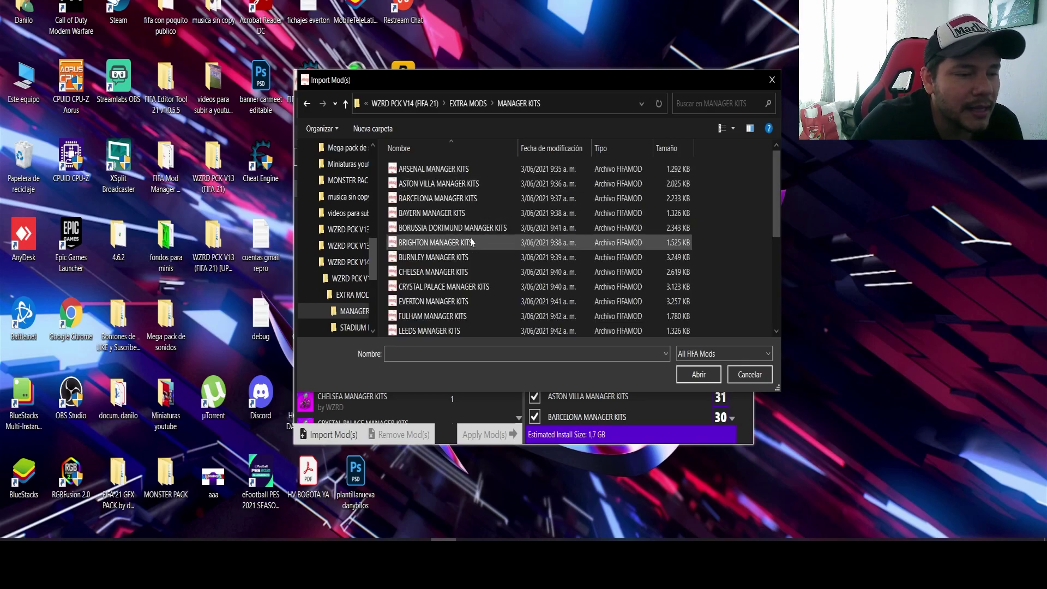
Import all the manager kits mods, from ARSENAL through WOLVES, and review them in the available mods list
scroll(473, 242, "down", 4)
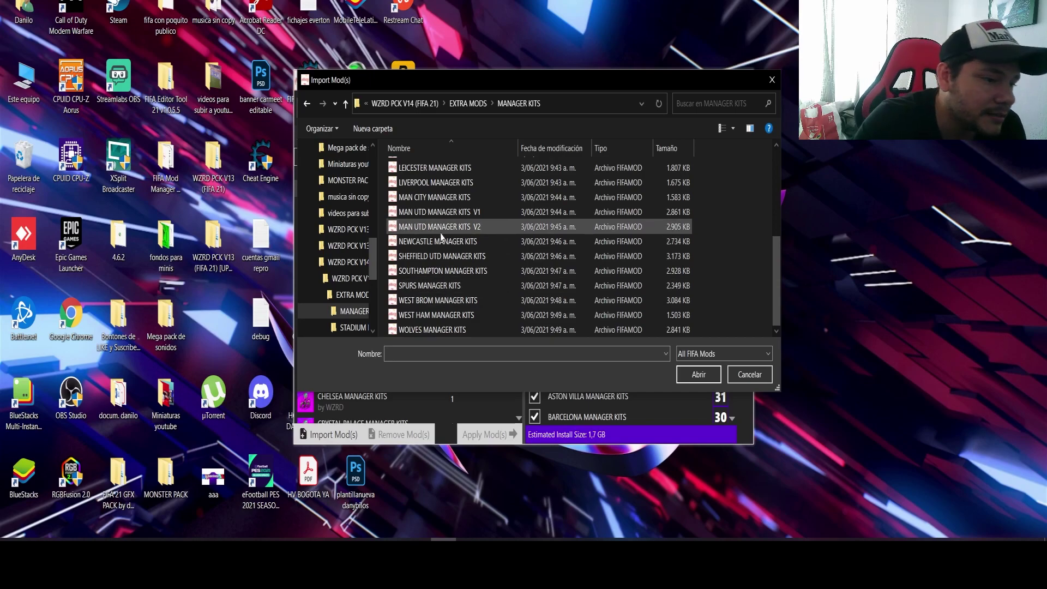
scroll(455, 300, "up", 4)
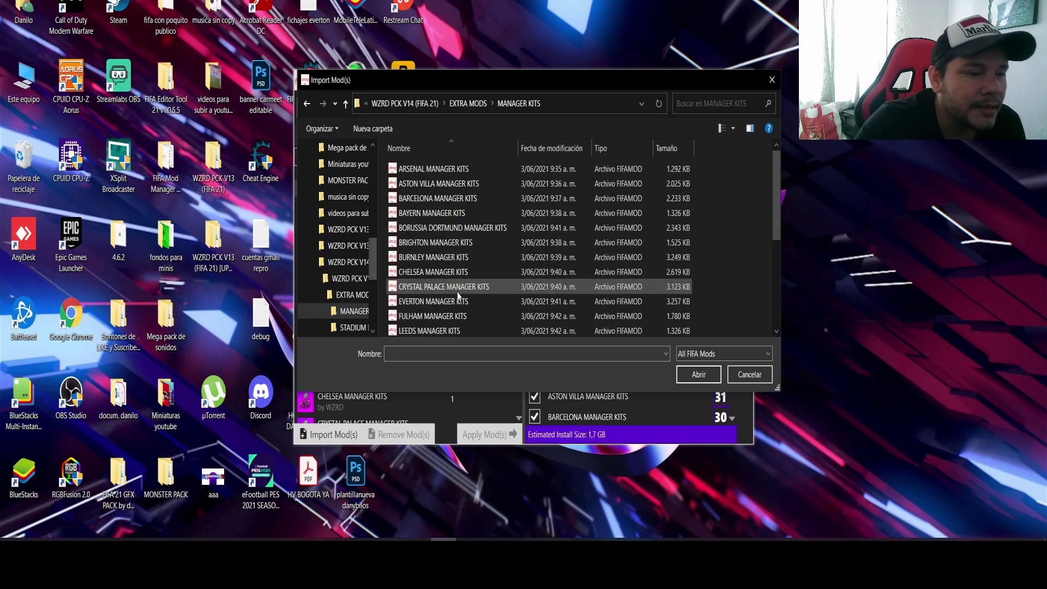
left_click_drag(712, 163, 530, 267)
right_click(530, 268)
left_click(747, 247)
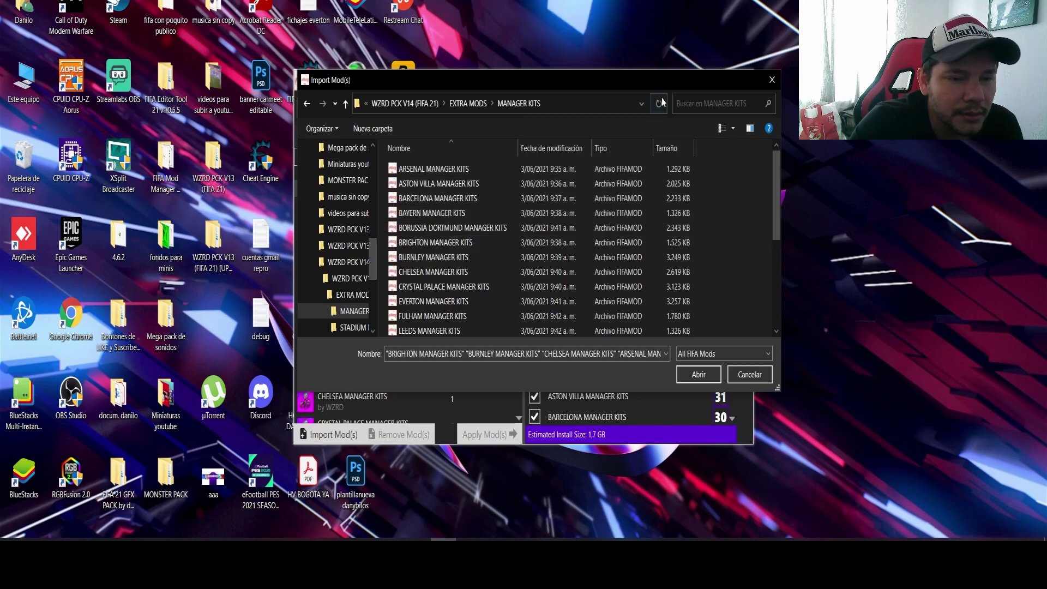
left_click_drag(709, 167, 526, 283)
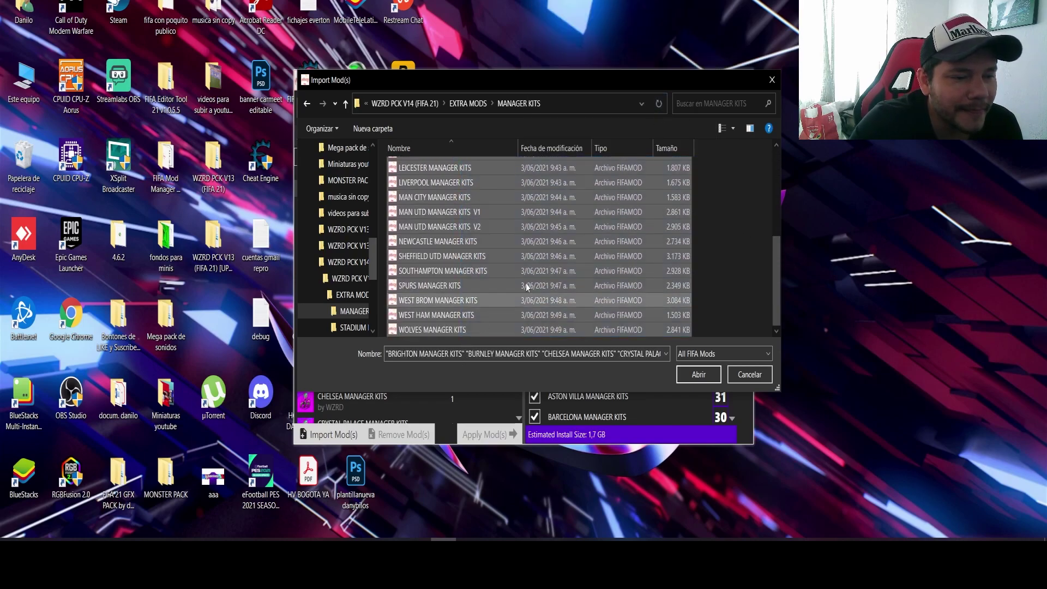
left_click(700, 380)
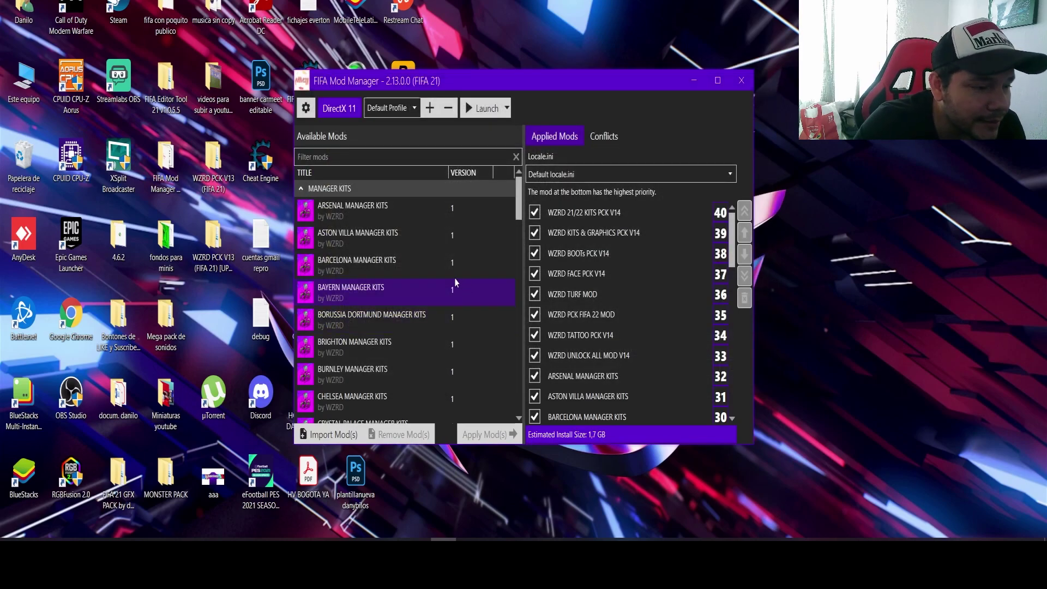
scroll(455, 282, "down", 15)
scroll(440, 282, "up", 5)
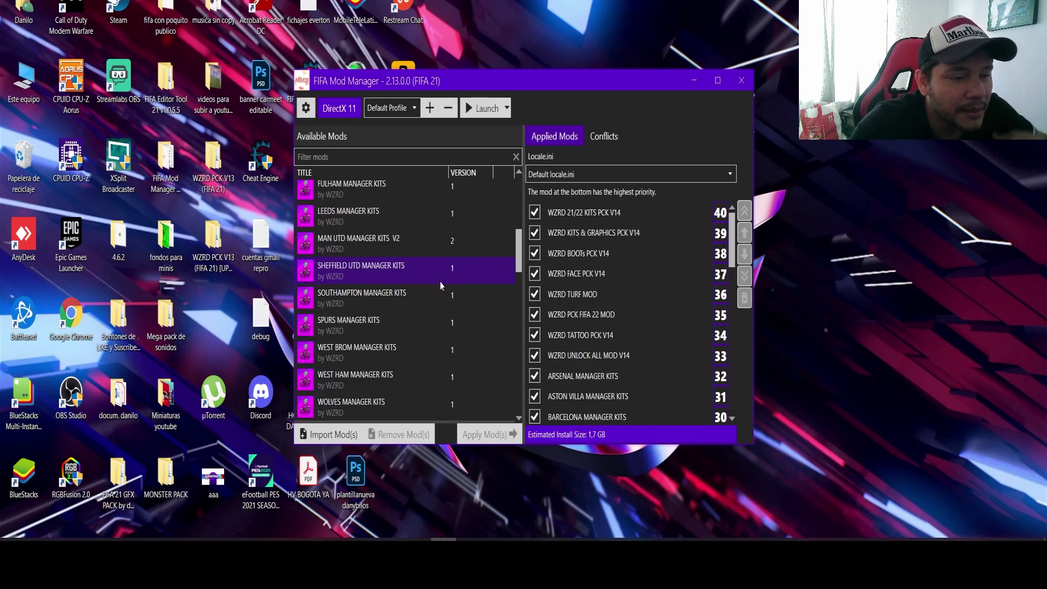
scroll(440, 281, "up", 5)
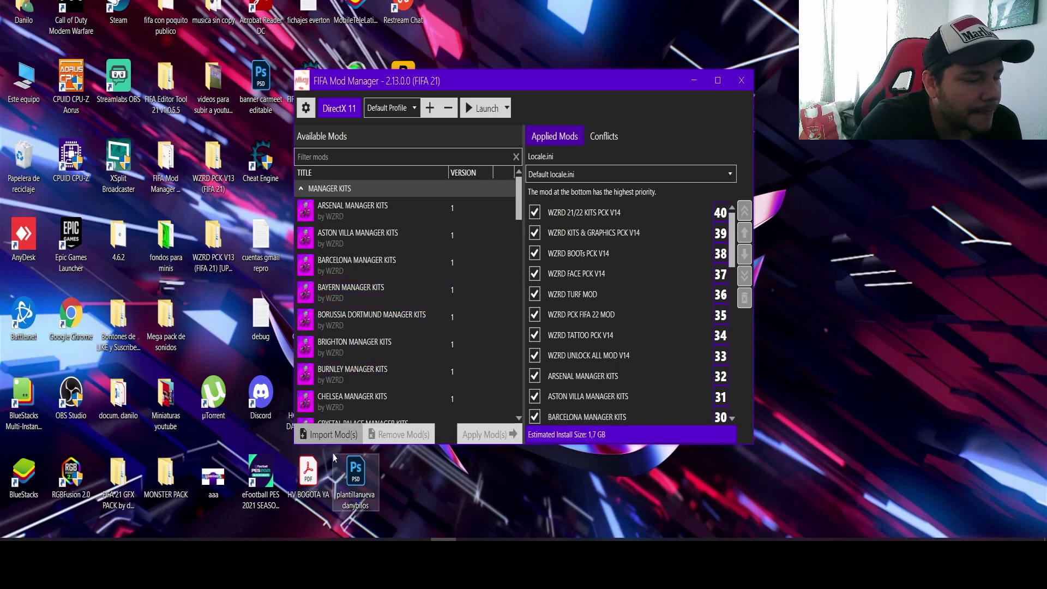
Start another mod import and browse to EXTRA MODS > MANAGER KITS inside the desktop's WZRD PCK V14 (FIFA 21) folder
left_click(329, 434)
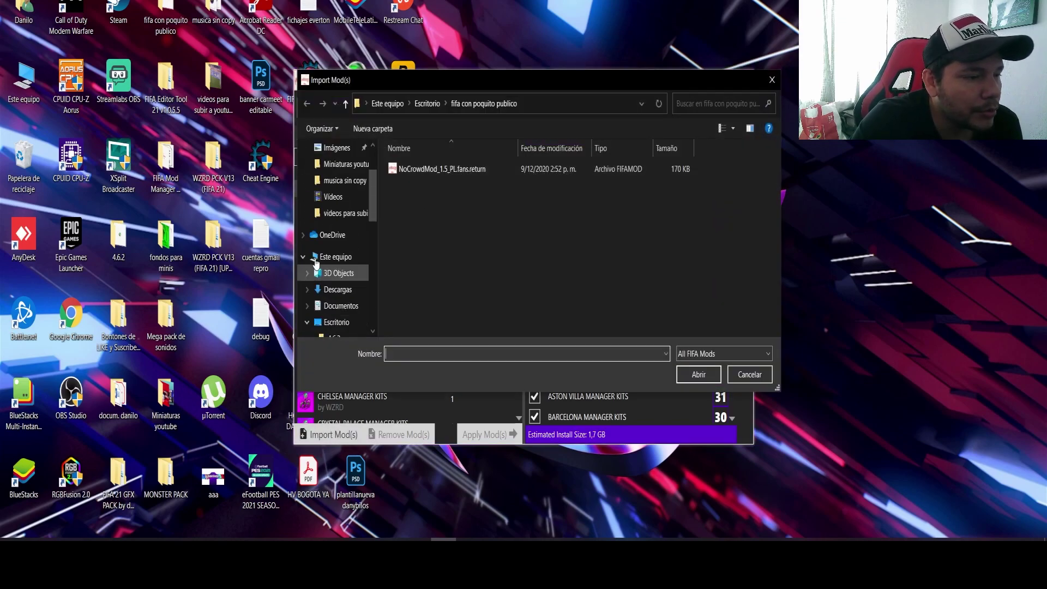
left_click(345, 104)
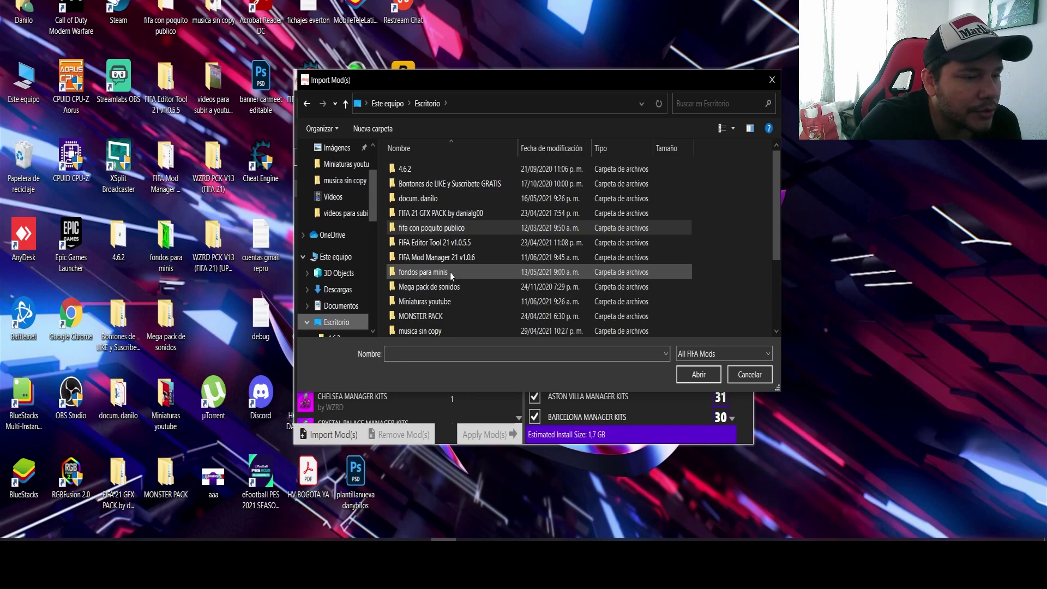
scroll(451, 272, "down", 3)
double_click(475, 289)
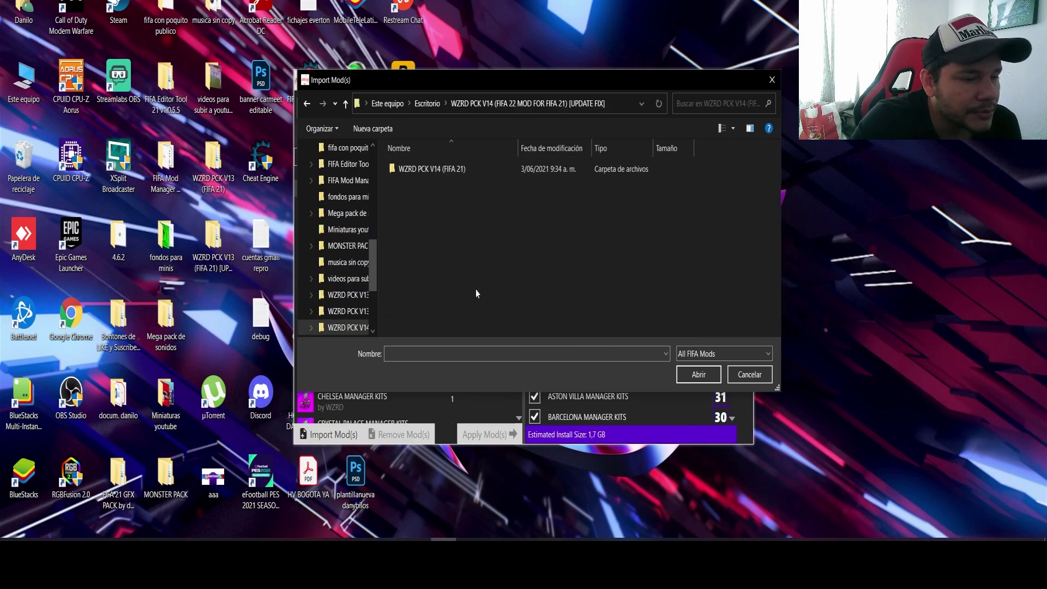
double_click(452, 168)
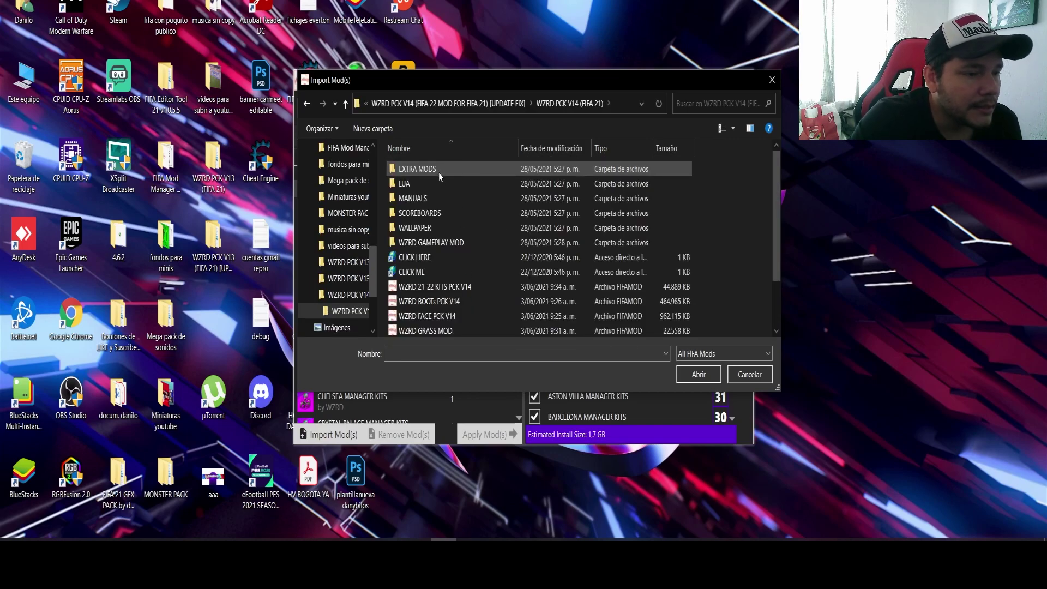
double_click(438, 172)
double_click(438, 171)
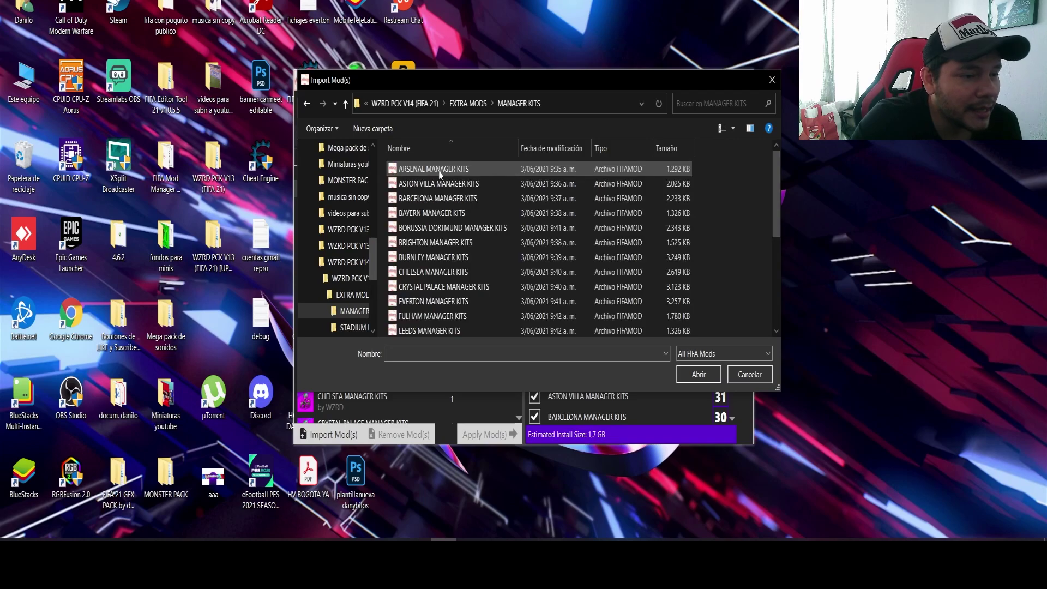
Open the STADIUM MODS folder within EXTRA MODS and point out the WZRD NO CROWD MOD file, leaving it deselected
left_click(345, 103)
double_click(462, 186)
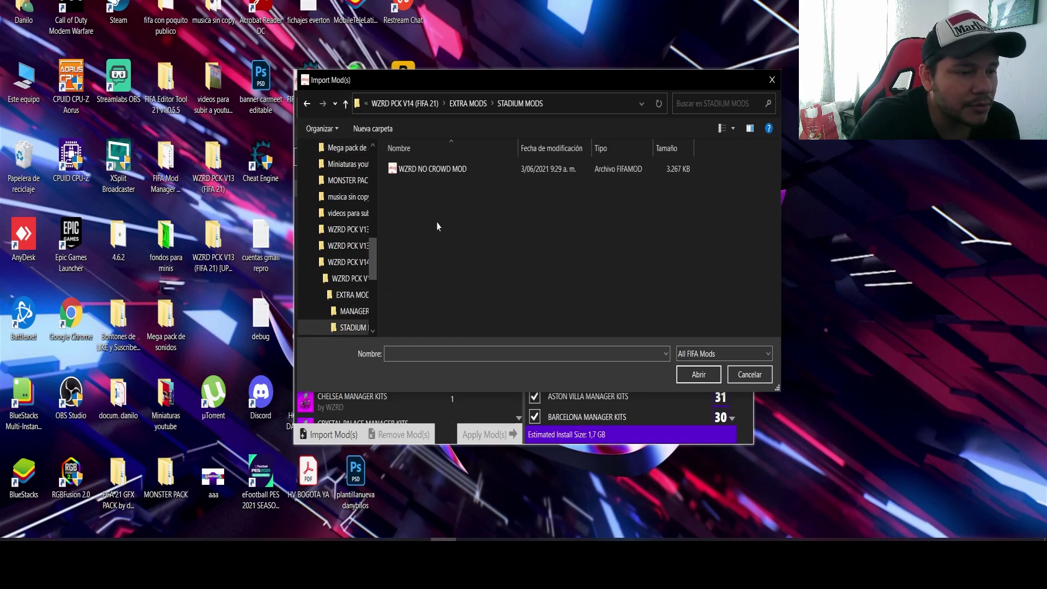
left_click(436, 169)
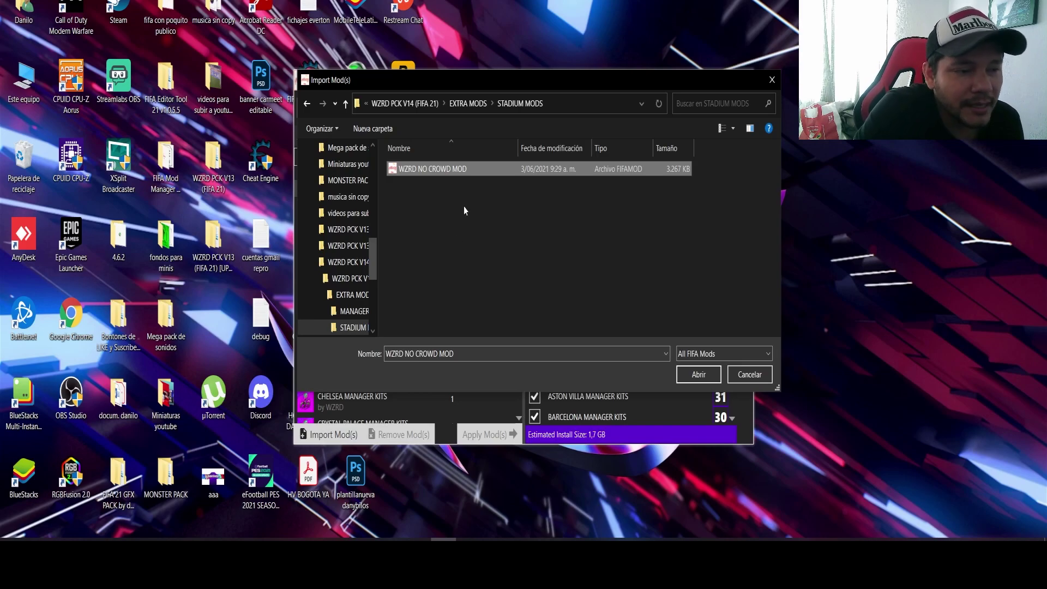
left_click(436, 198)
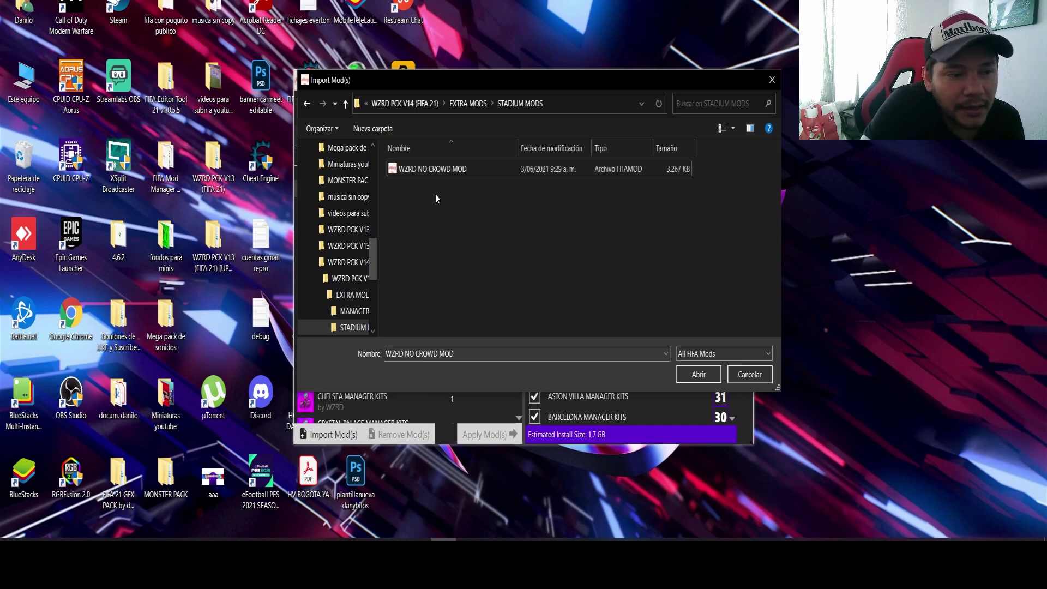
left_click(444, 171)
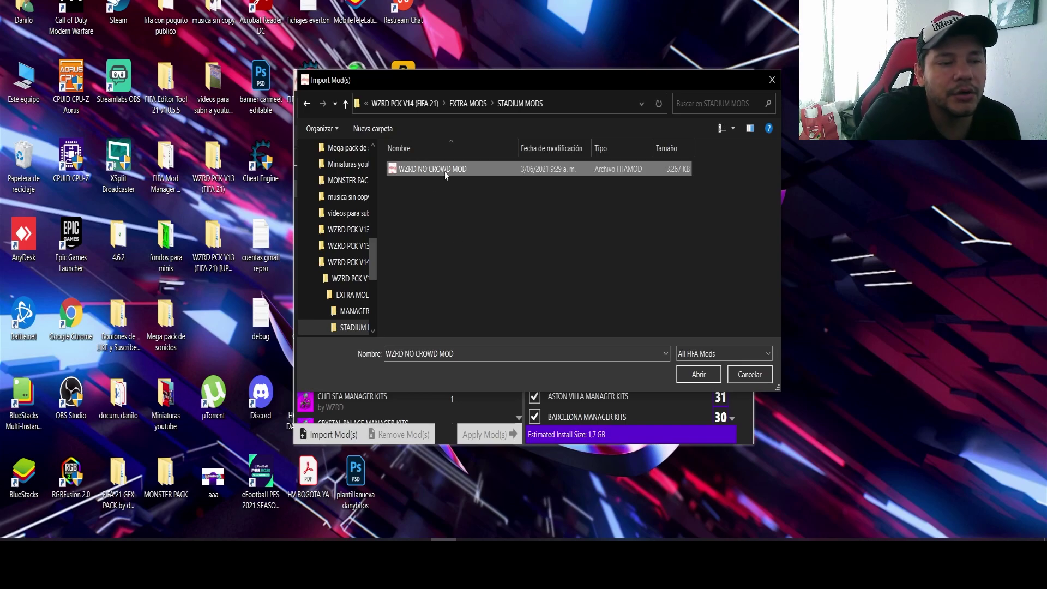
left_click(447, 238)
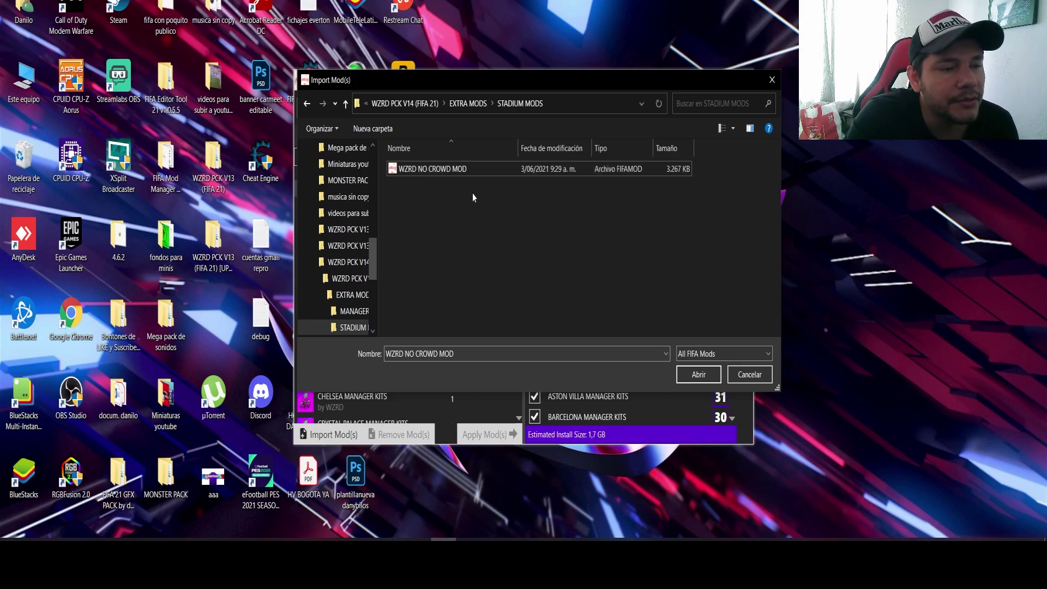
Return to the WZRD PCK V14 (FIFA 21) folder and check the LUA and MANUALS folders for mod files
left_click(345, 103)
left_click(345, 104)
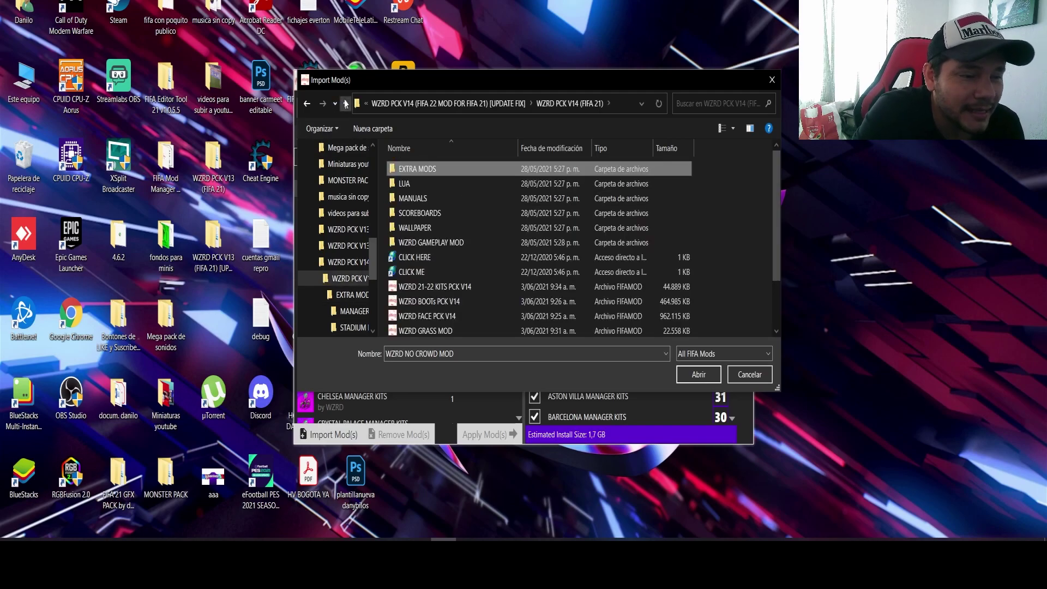
double_click(511, 187)
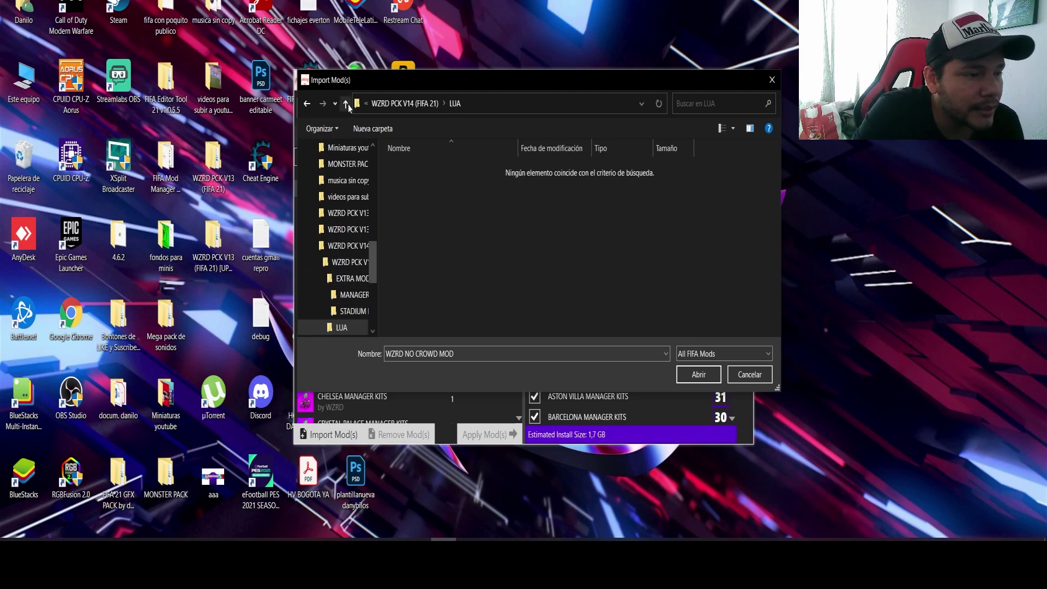
left_click(347, 104)
double_click(436, 198)
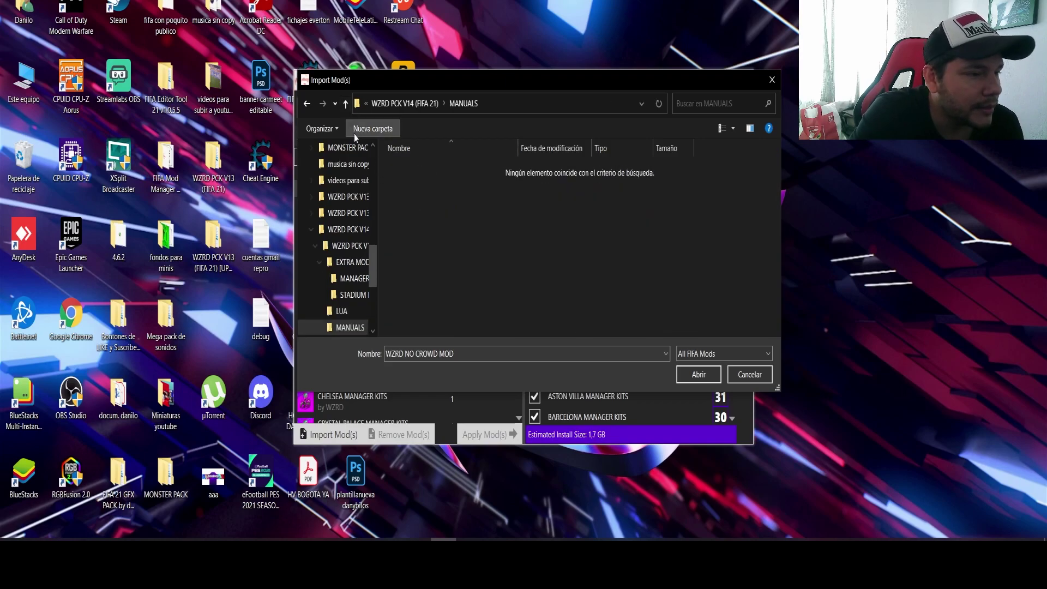
Highlight all the SCOREBOARDS mods, from EFL SCOREBOARD through WZRD TV LOGO, and close the import dialog without importing them
left_click(345, 104)
double_click(473, 213)
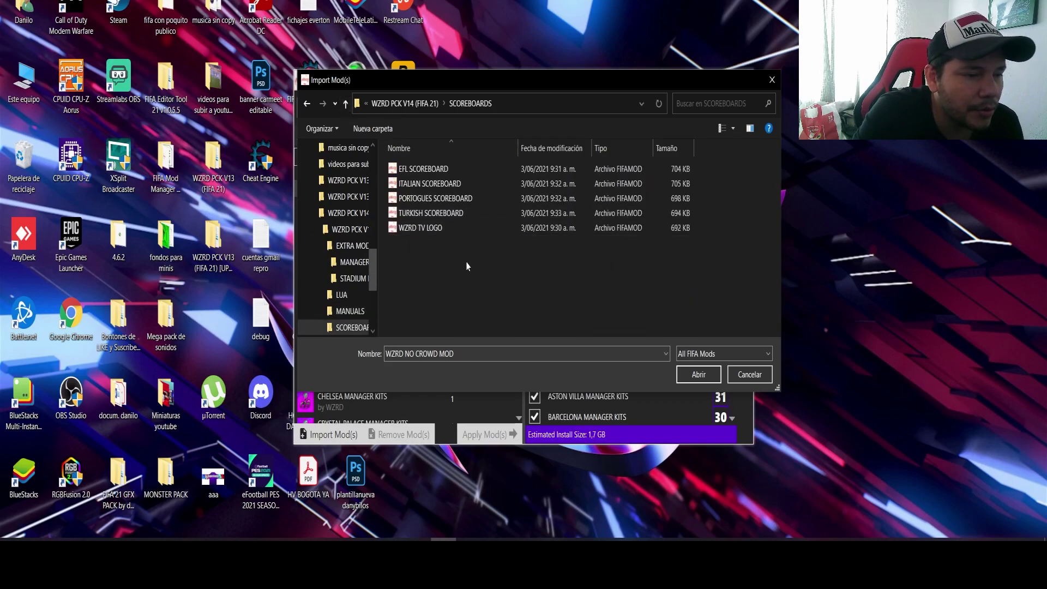
left_click_drag(466, 273, 470, 167)
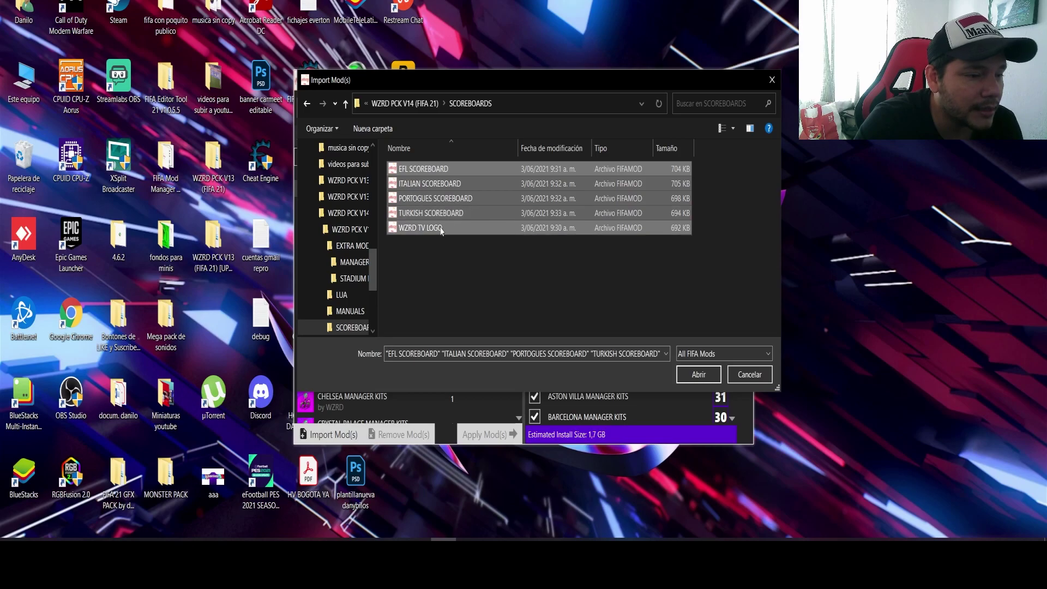
left_click(521, 268)
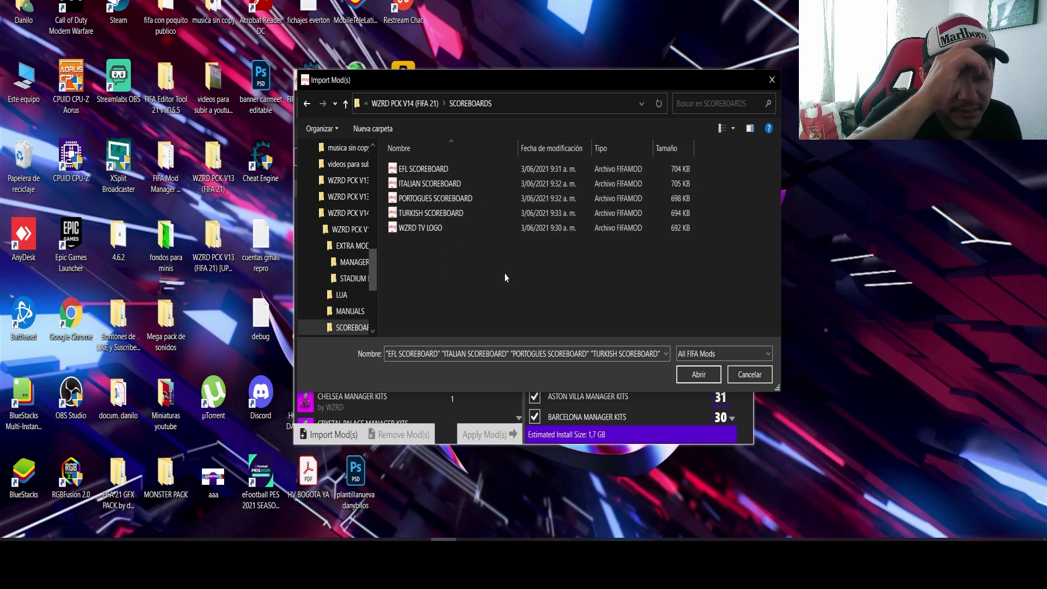
left_click_drag(418, 290, 458, 166)
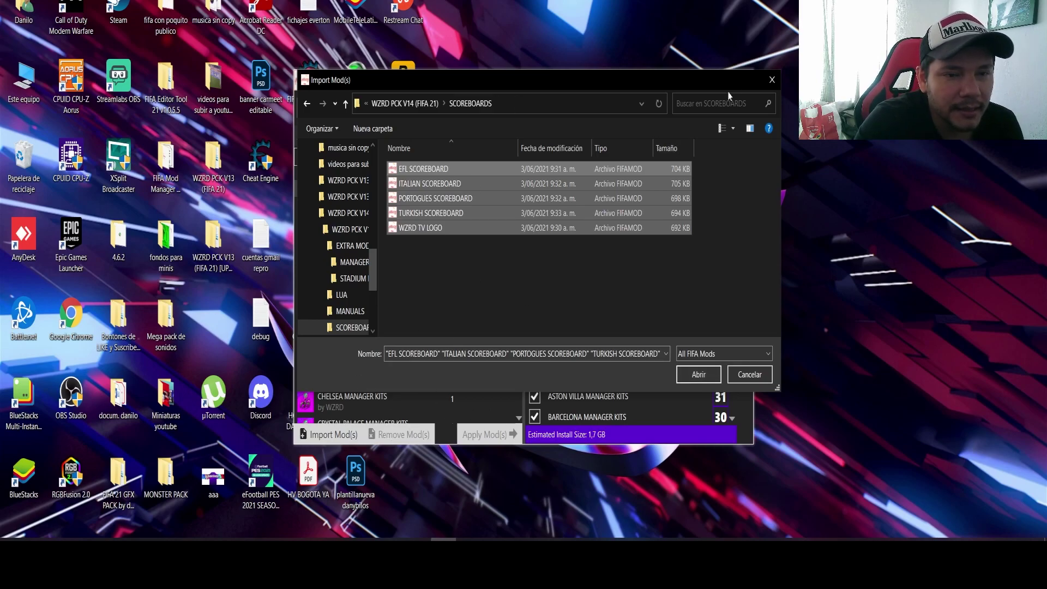
left_click(771, 80)
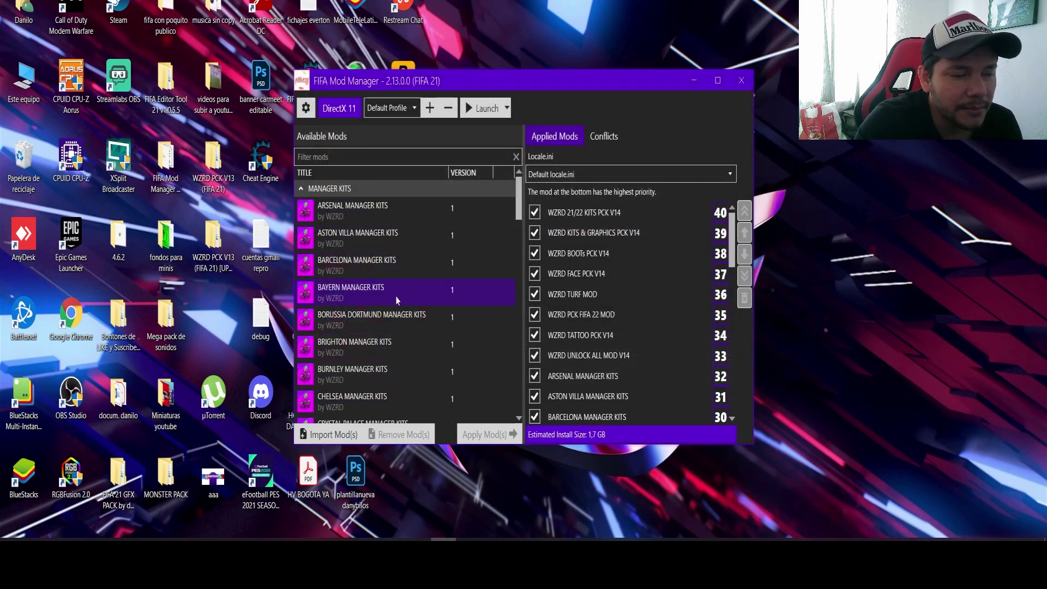
Start a mod import again, browse to the desktop's WZRD PCK V14 (FIFA 21) folder and check its WALLPAPER folder
left_click(329, 434)
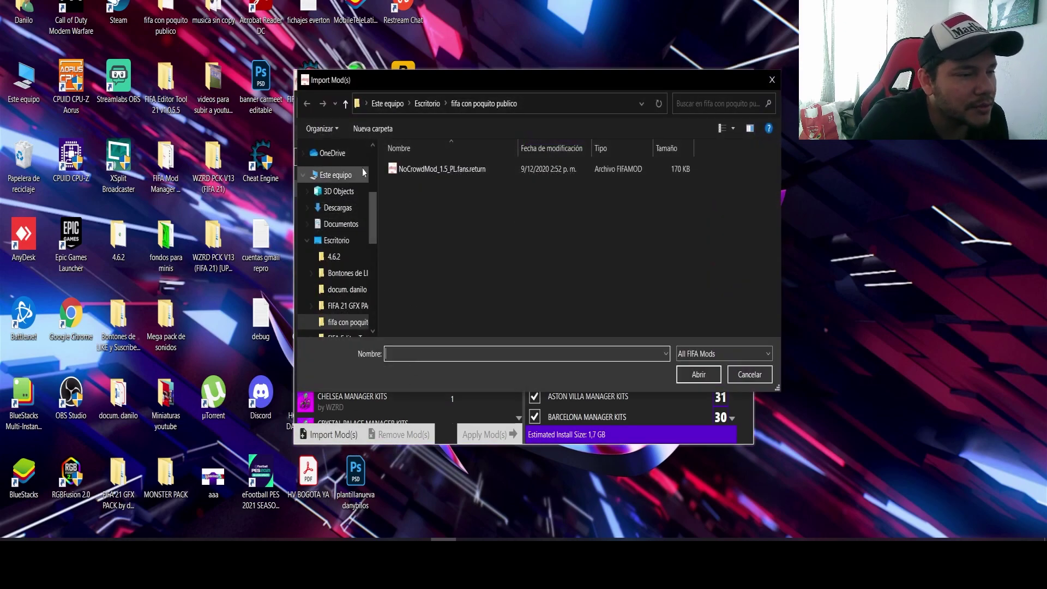
scroll(339, 211, "up", 3)
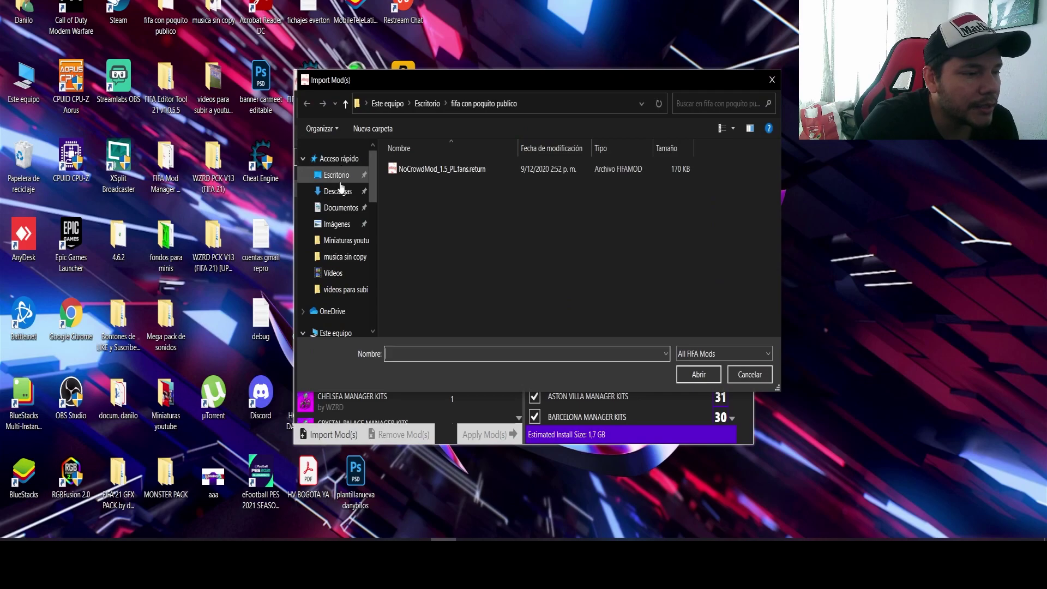
key("alt+Up")
scroll(456, 291, "down", 2)
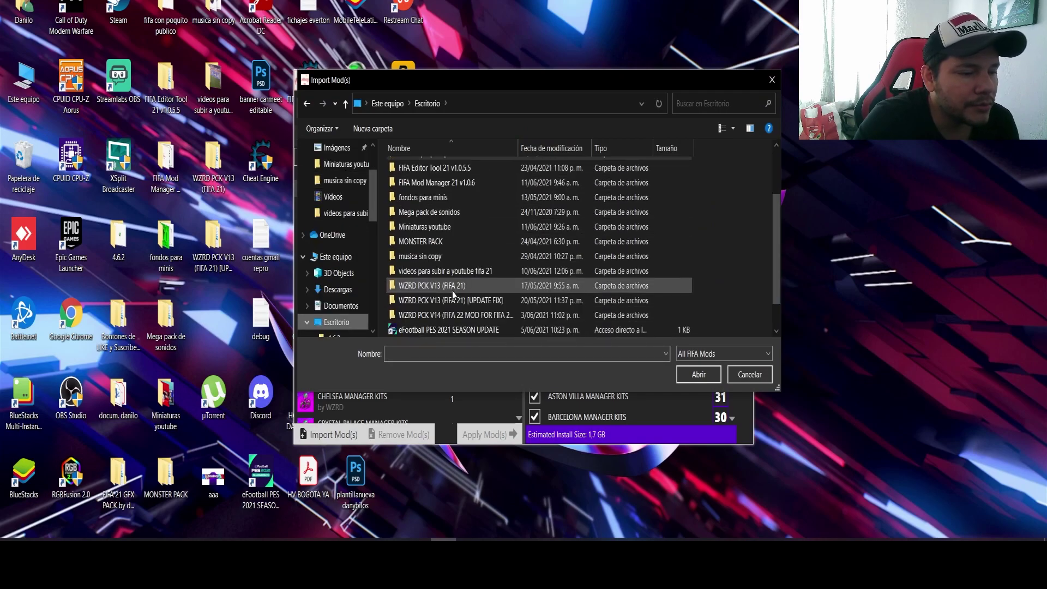
double_click(474, 317)
double_click(460, 168)
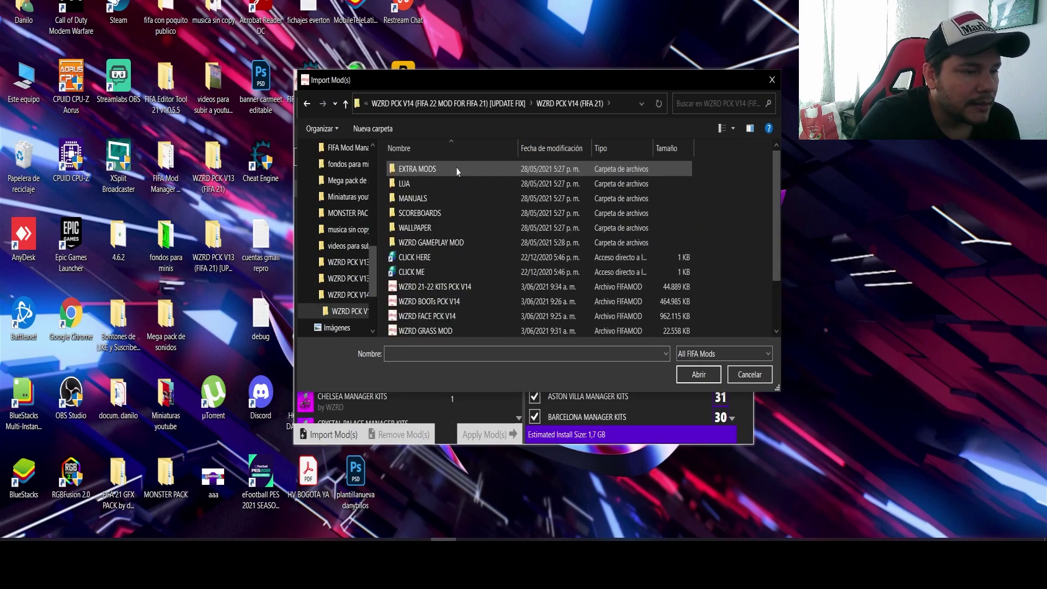
double_click(473, 227)
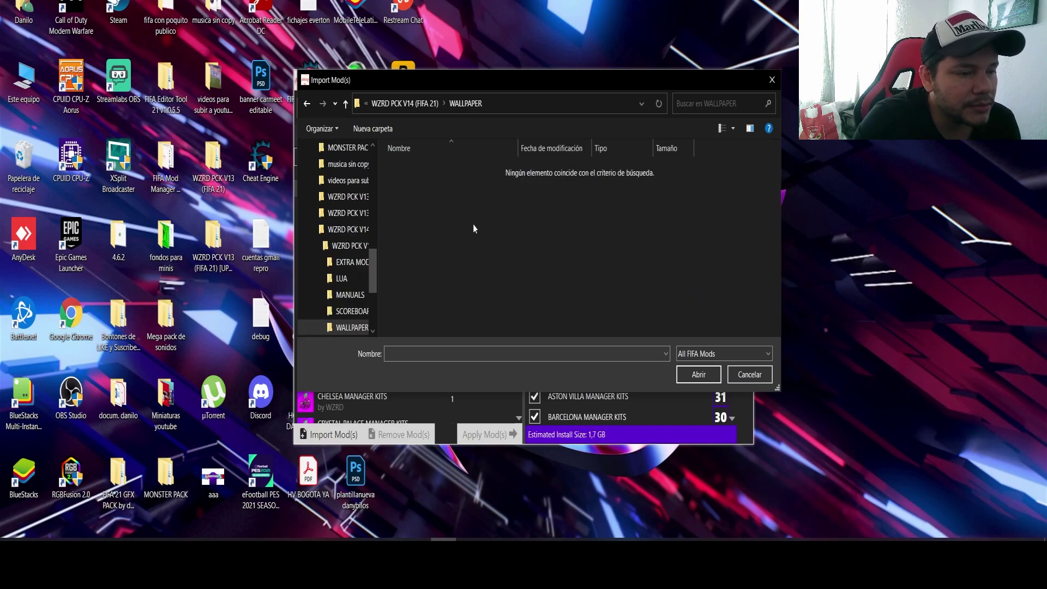
Point out the mod file in the WZRD GAMEPLAY MOD folder, review the parent folder and close the import dialog without importing
left_click(344, 105)
double_click(508, 245)
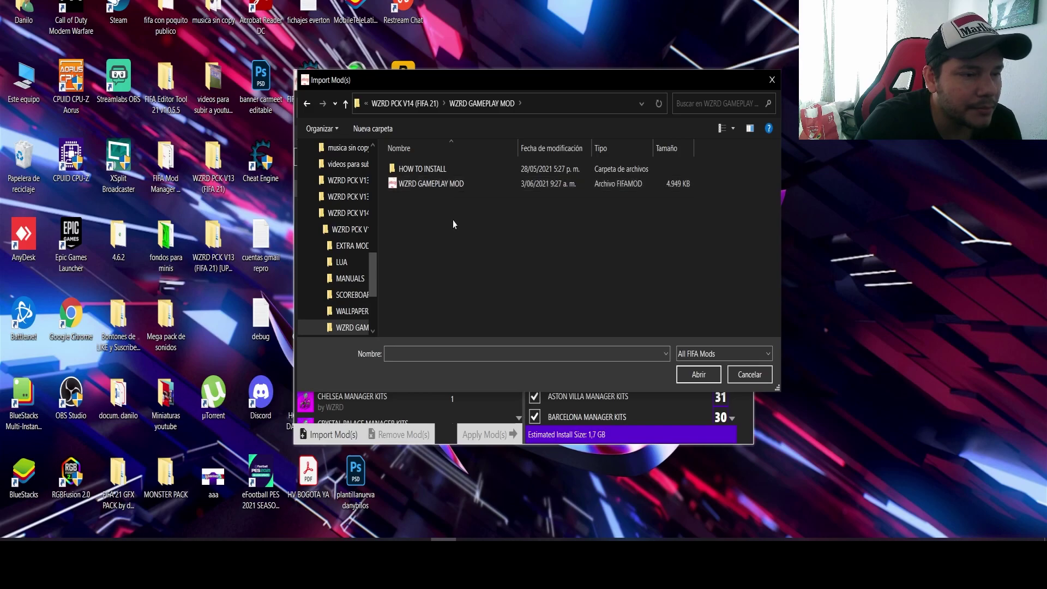
left_click(455, 185)
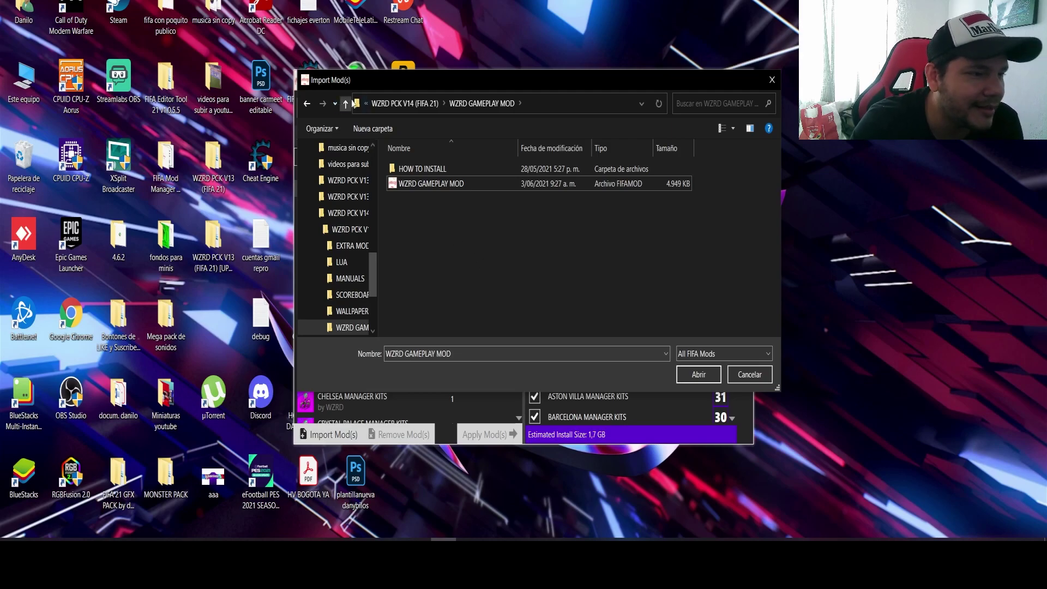
left_click(490, 182)
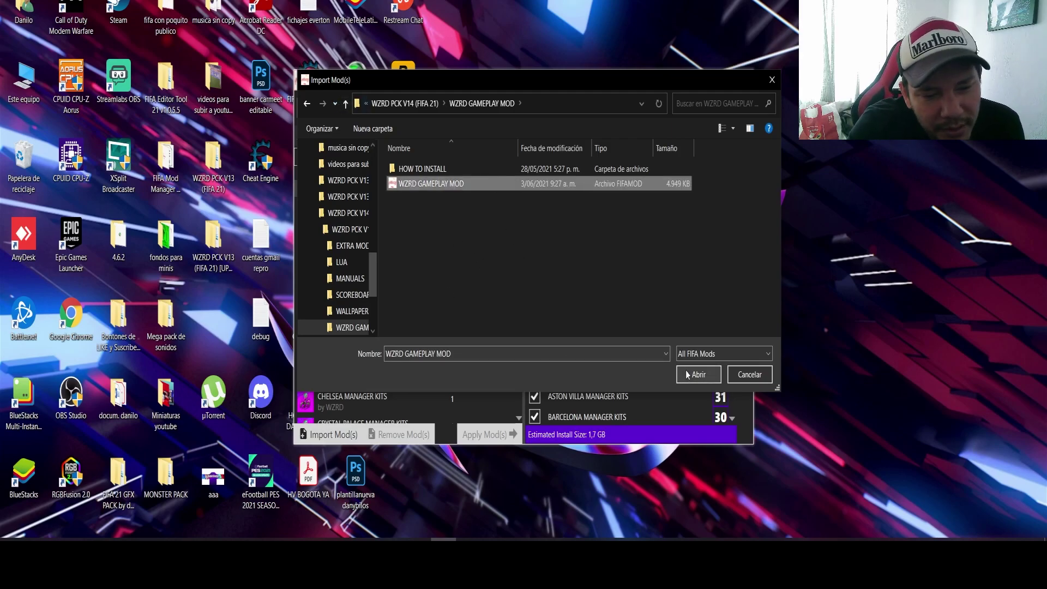
left_click(345, 103)
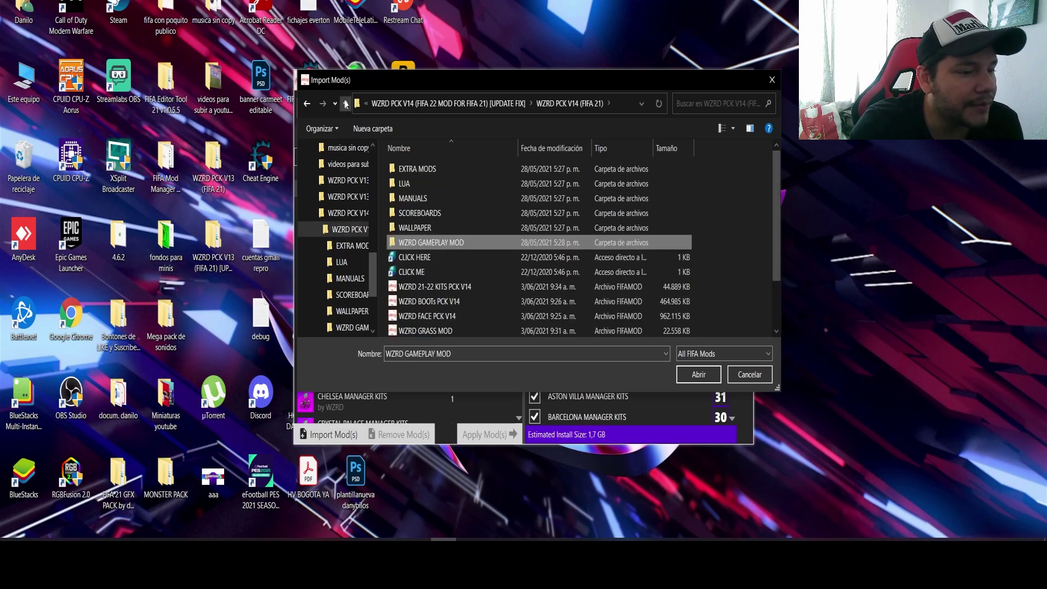
scroll(489, 268, "down", 2)
scroll(486, 264, "up", 2)
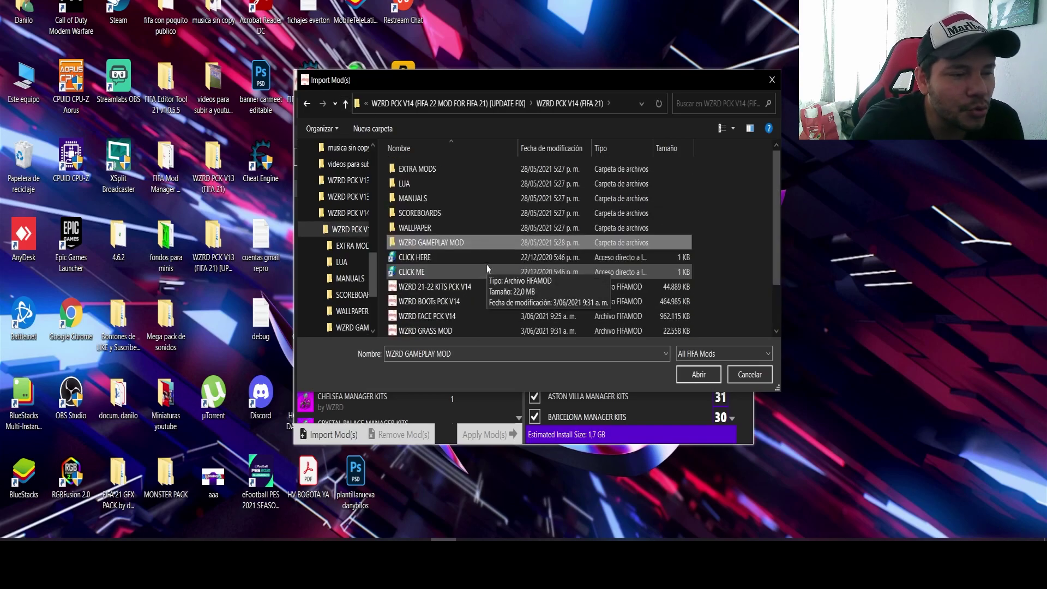
left_click(770, 80)
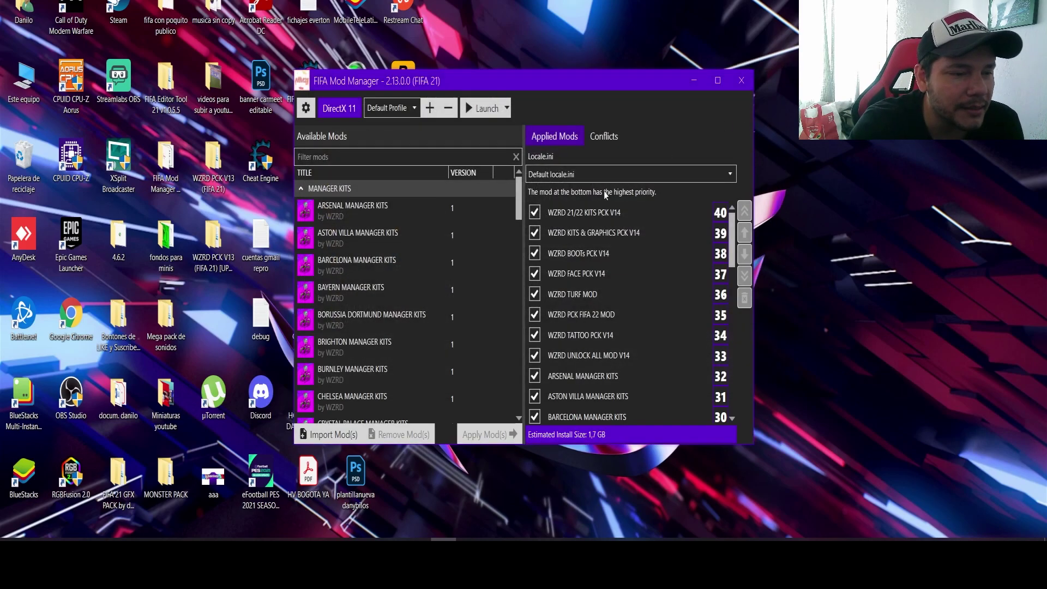
Select all the available mods, from ARSENAL MANAGER KITS down to WZRD UNLOCK ALL MOD V14
mouse_move(518, 197)
left_mouse_down()
mouse_move(518, 400)
mouse_move(532, 163)
mouse_move(527, 392)
mouse_move(527, 198)
left_mouse_up()
left_click(495, 213)
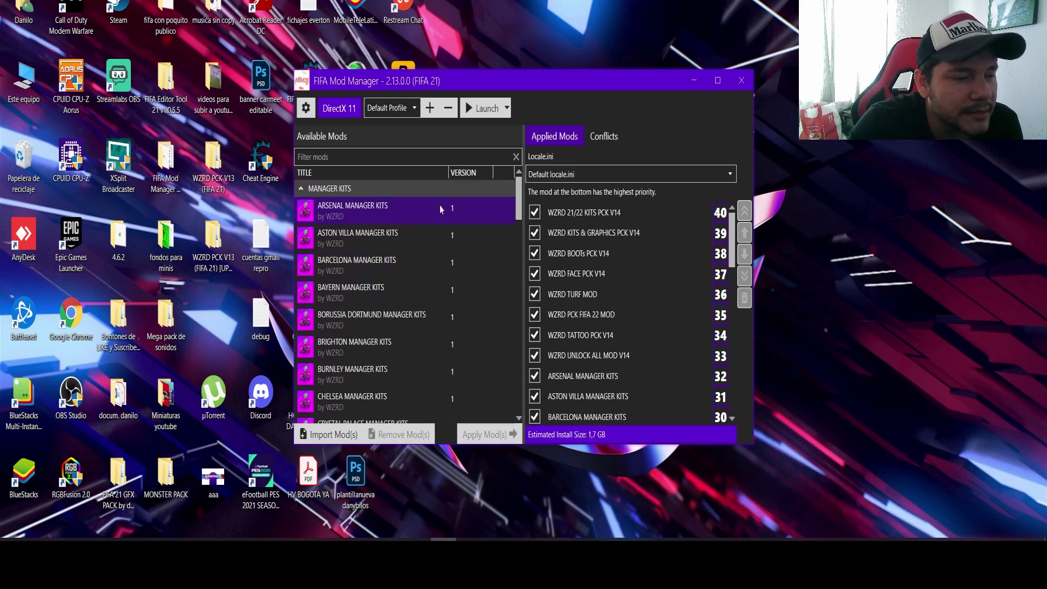
left_click(375, 216)
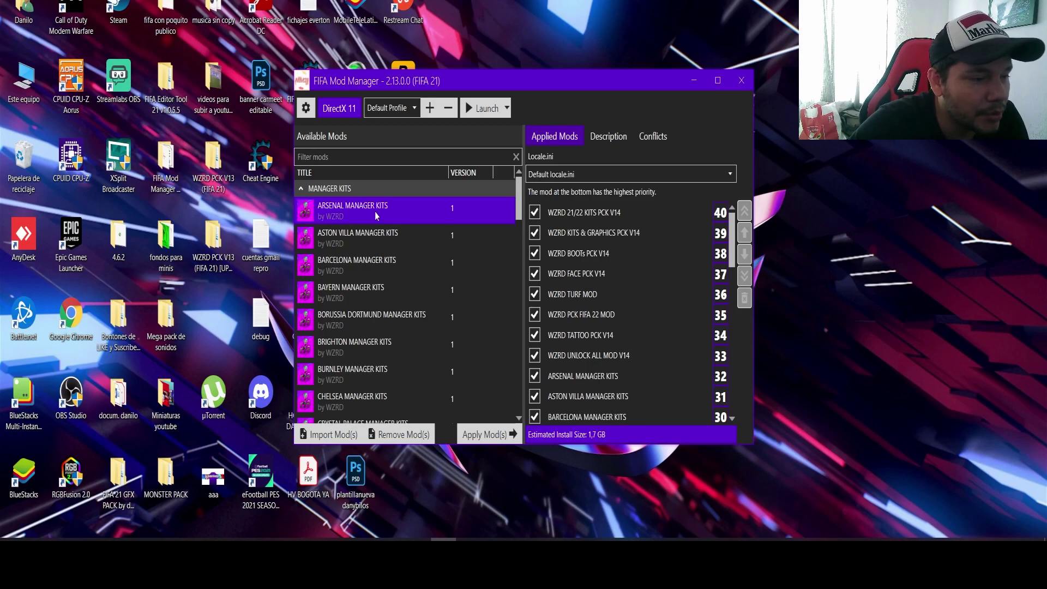
key("shift+Down")
key("shift+Down")
key("shift+Down")
key("shift+Down")
key("shift+Down")
key("shift+Down")
key("shift+Down")
key("shift+Down")
key("shift+Down")
key("shift+Down")
key("shift+Down")
key("shift+Down")
key("shift+Down")
key("shift+Down")
key("shift+Down")
key("shift+Down")
key("shift+Down")
key("shift+Down")
key("shift+Down")
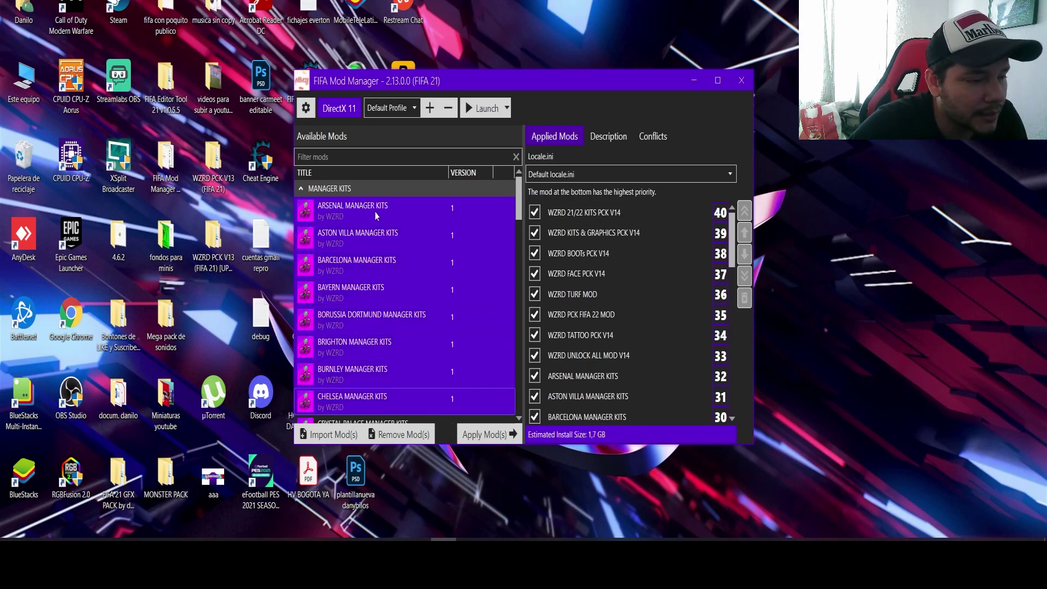
key("shift+Down")
key("shift+Down")
key("shift+Down")
key("shift+Down")
key("shift+Down")
key("shift+Down")
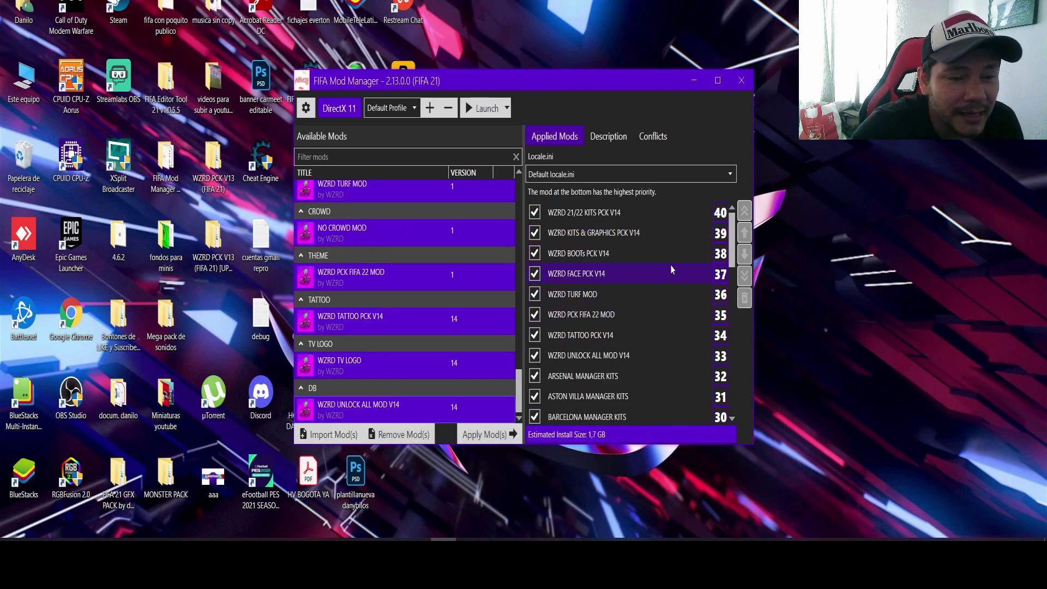
Disable WZRD KITS & GRAPHICS PCK V14 in the applied mods and enable it again
left_click(534, 234)
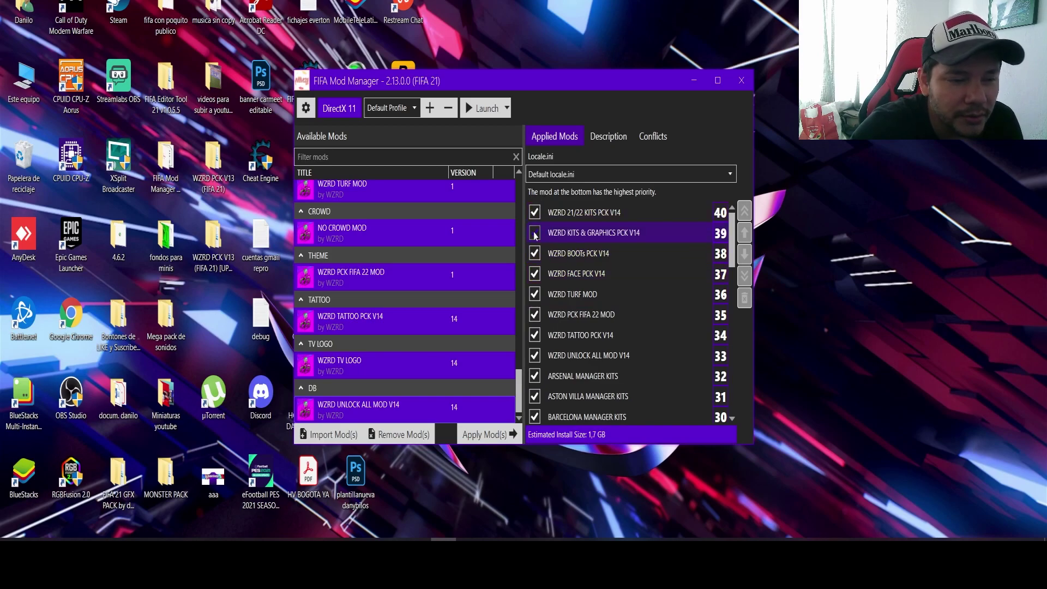
left_click(534, 233)
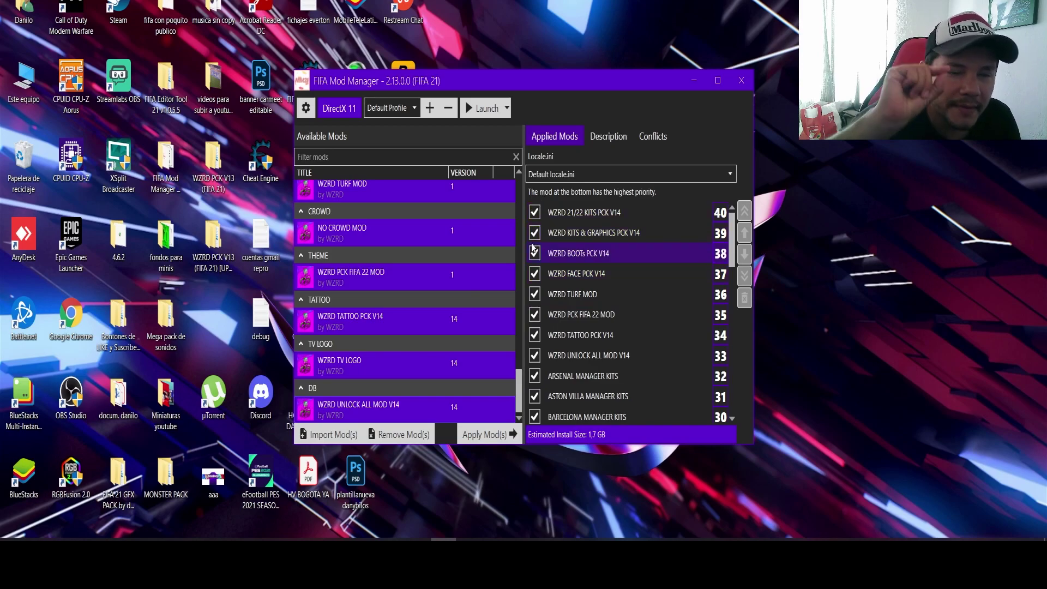
Disable and re-enable WZRD 21/22 KITS PCK V14, WZRD BOOTs PCK V14 and WZRD KITS & GRAPHICS PCK V14 in the applied mods, one at a time
left_click(532, 215)
left_click(533, 213)
left_click(536, 253)
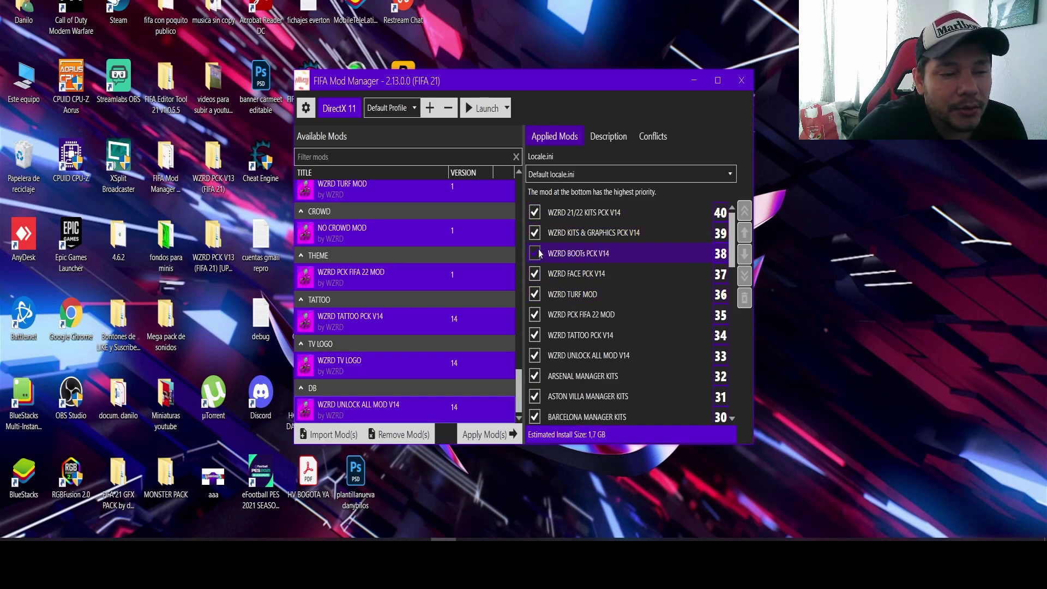
left_click(535, 253)
left_click(534, 213)
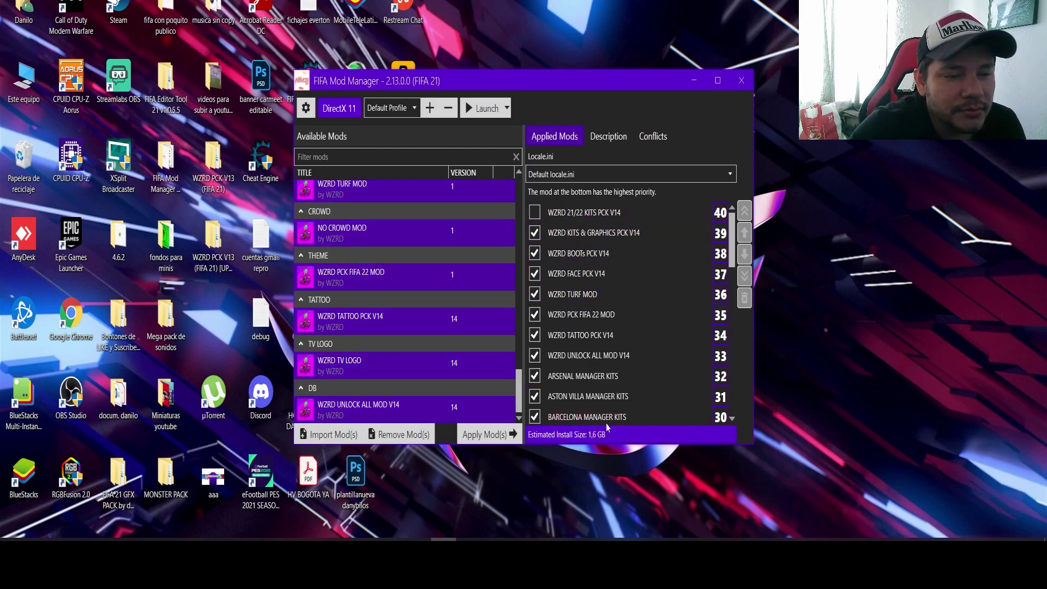
left_click(534, 213)
left_click(534, 234)
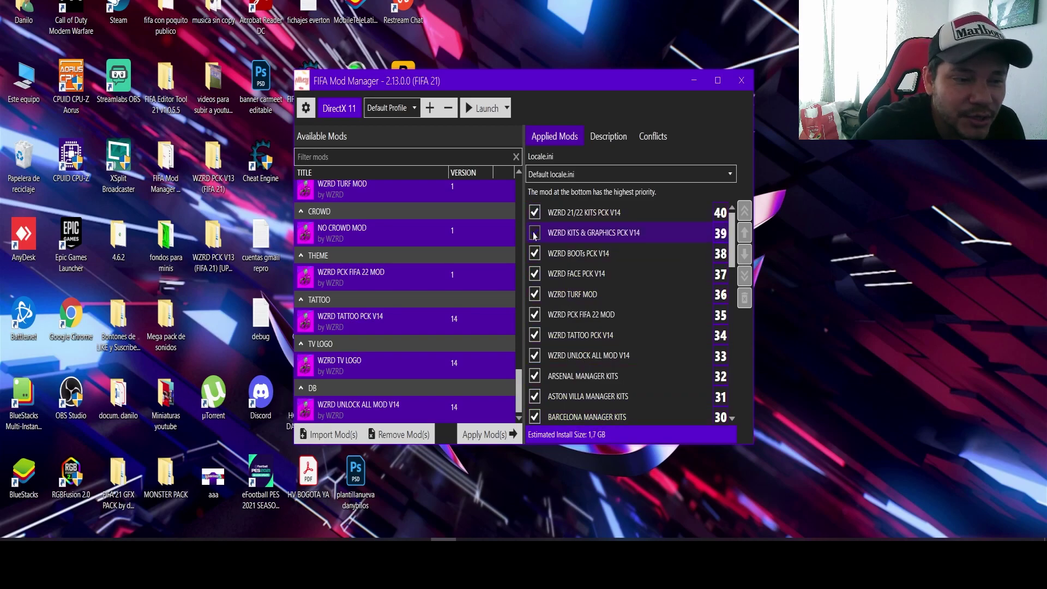
left_click(534, 233)
Select ARSENAL MANAGER KITS at the start of the available mods and launch the game with the applied mods
scroll(424, 326, "up", 5)
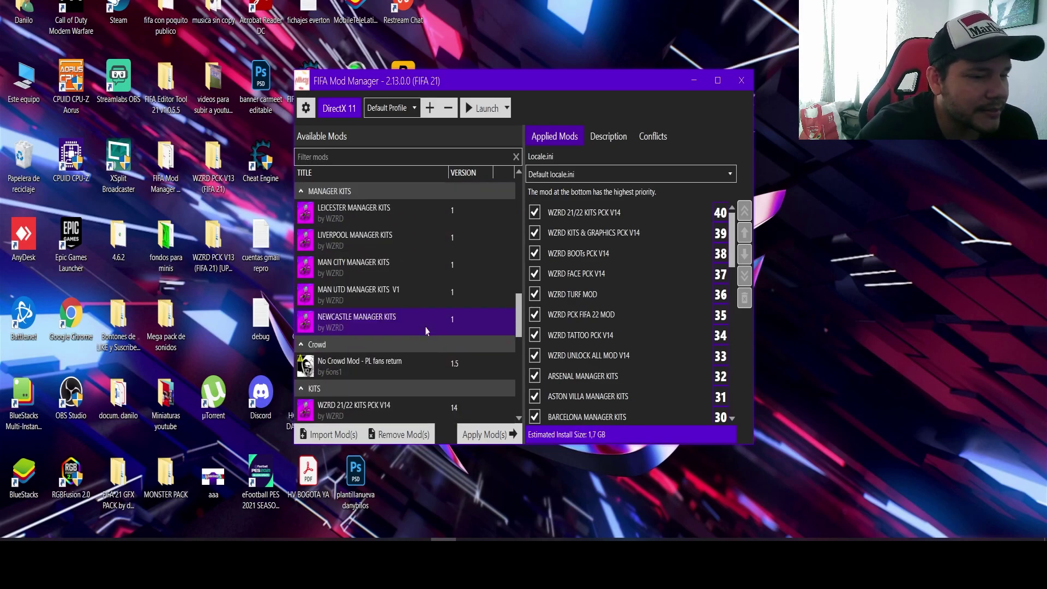
scroll(426, 327, "up", 4)
left_click(422, 218)
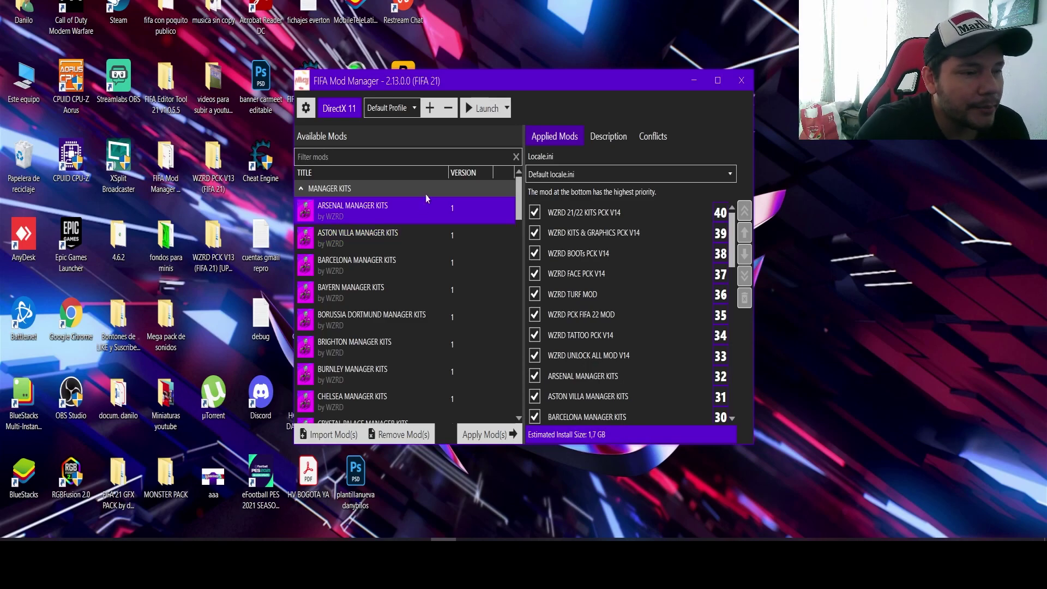
left_click(487, 109)
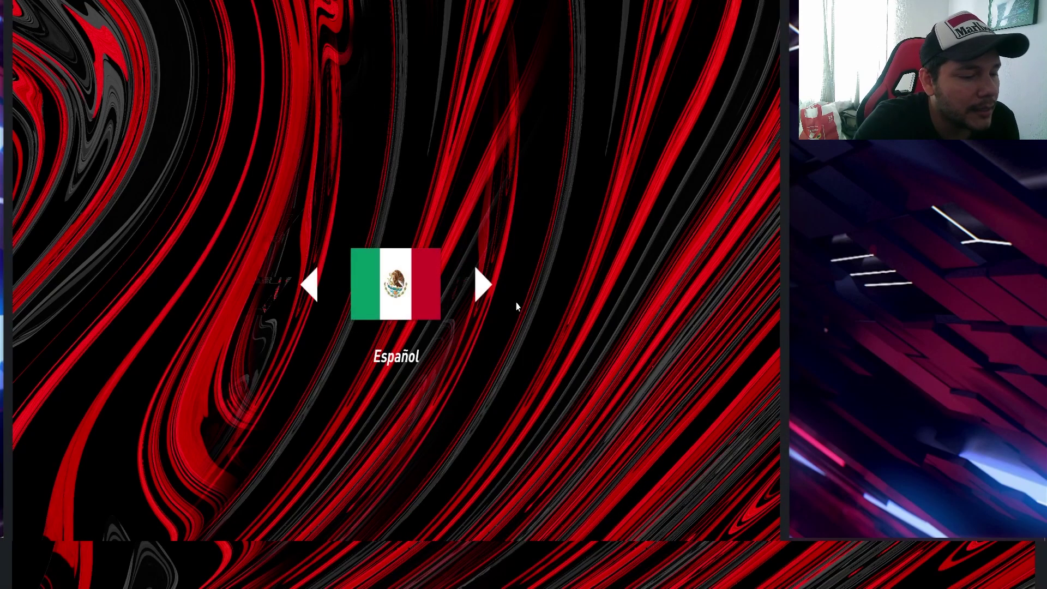
Confirm Español as the game language and continue past the intro video and the FIFA 22 title screen
key("Return")
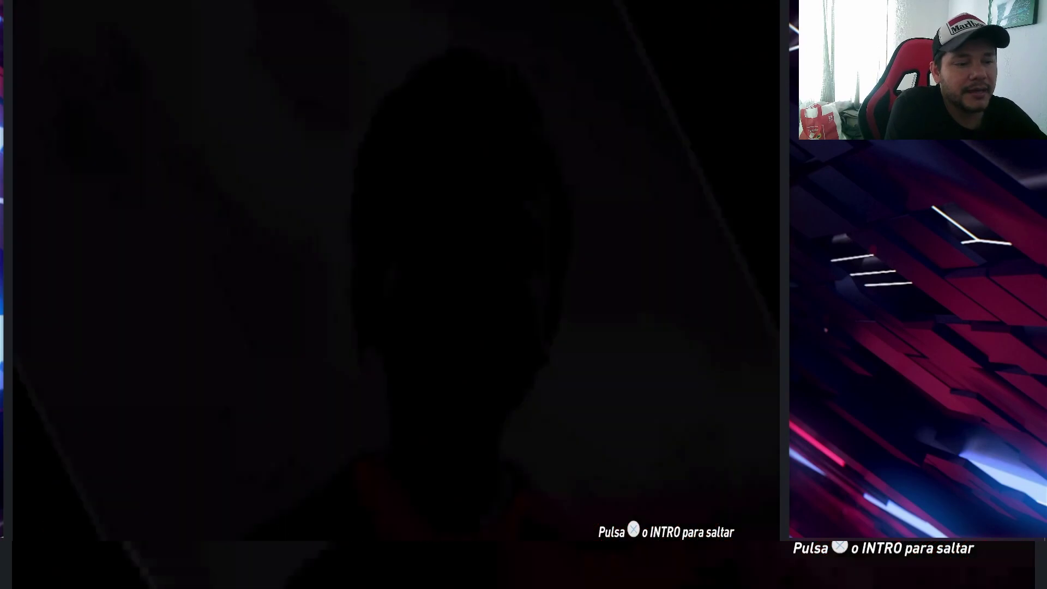
key("Return")
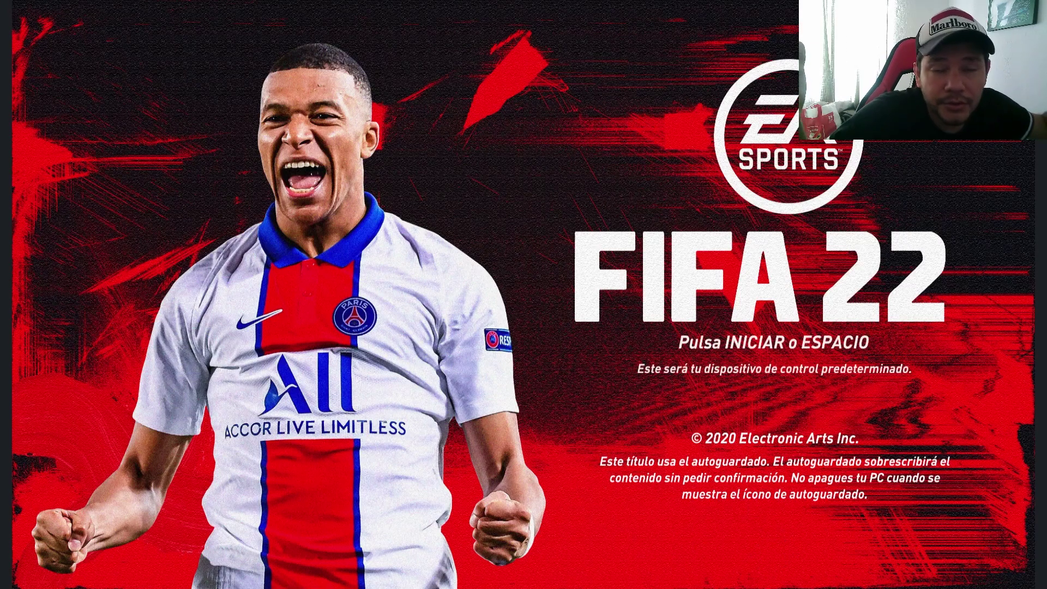
key("space")
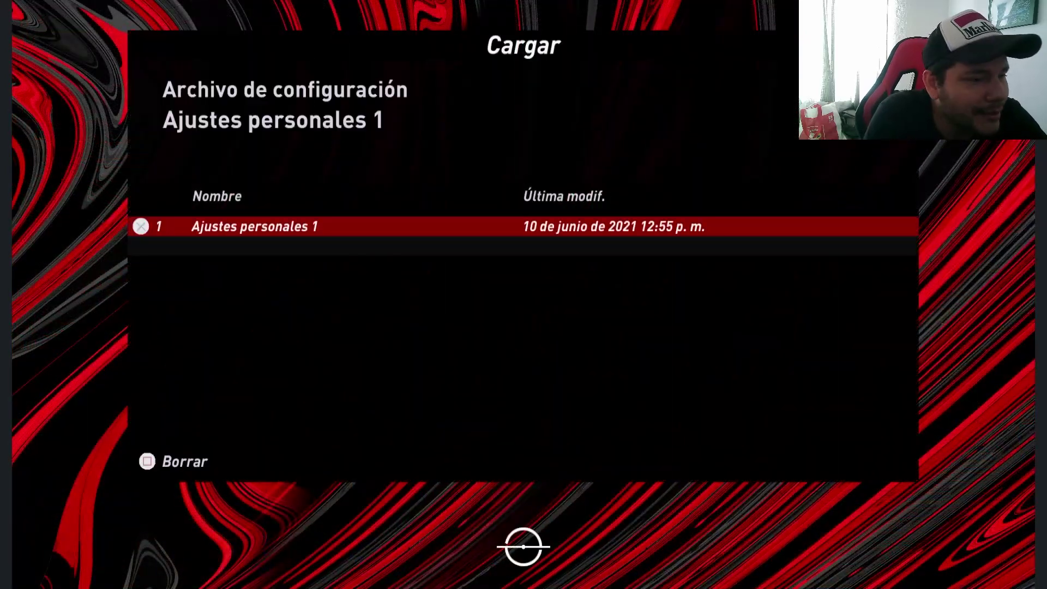
Load the Ajustes personales 1 settings file and decline to delete the DLC 1 resource update
key("Return")
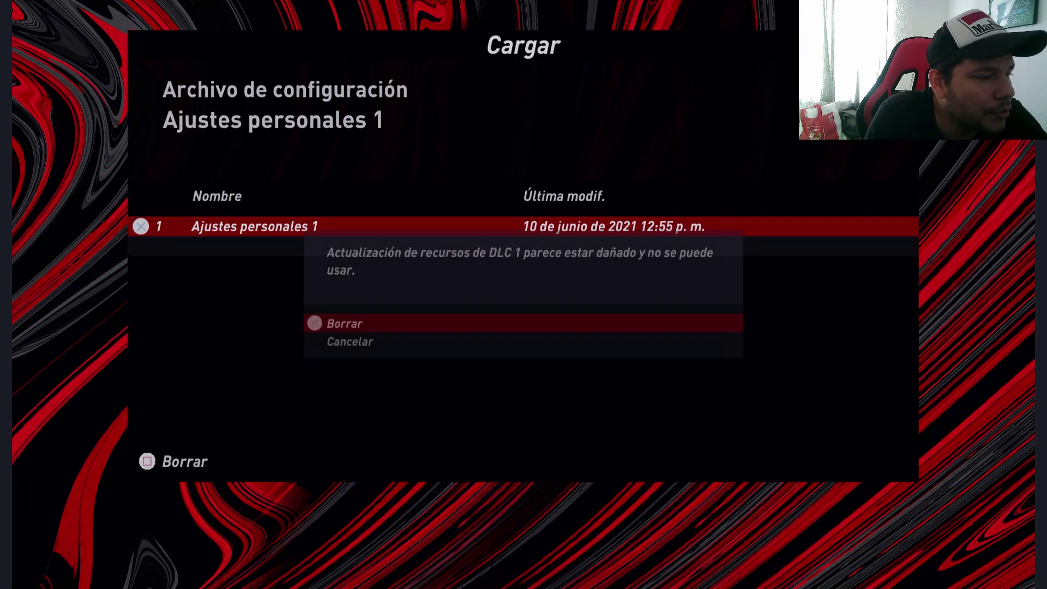
key("Down")
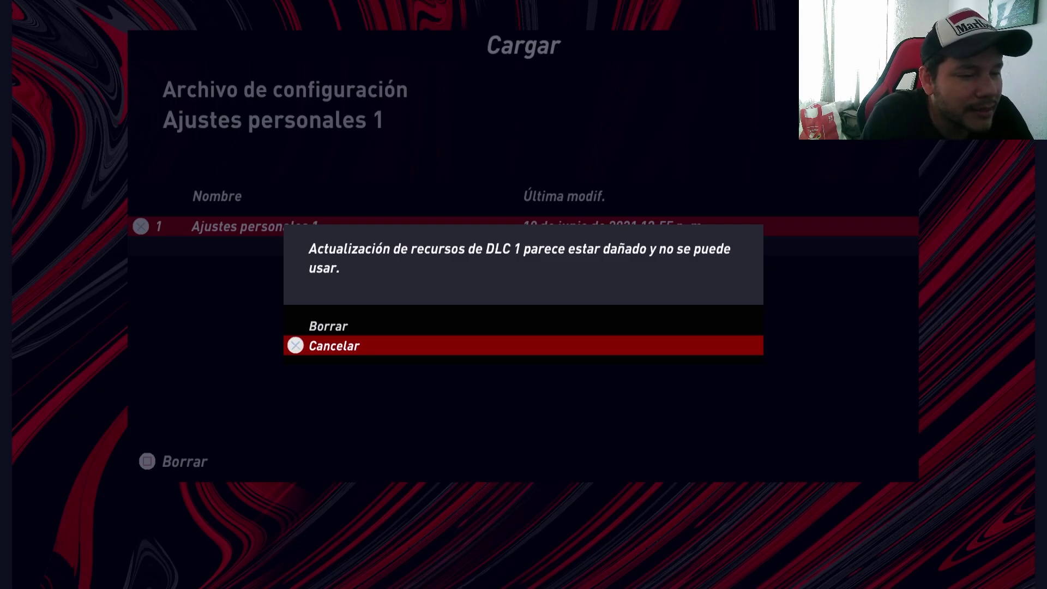
key("Up")
key("Down")
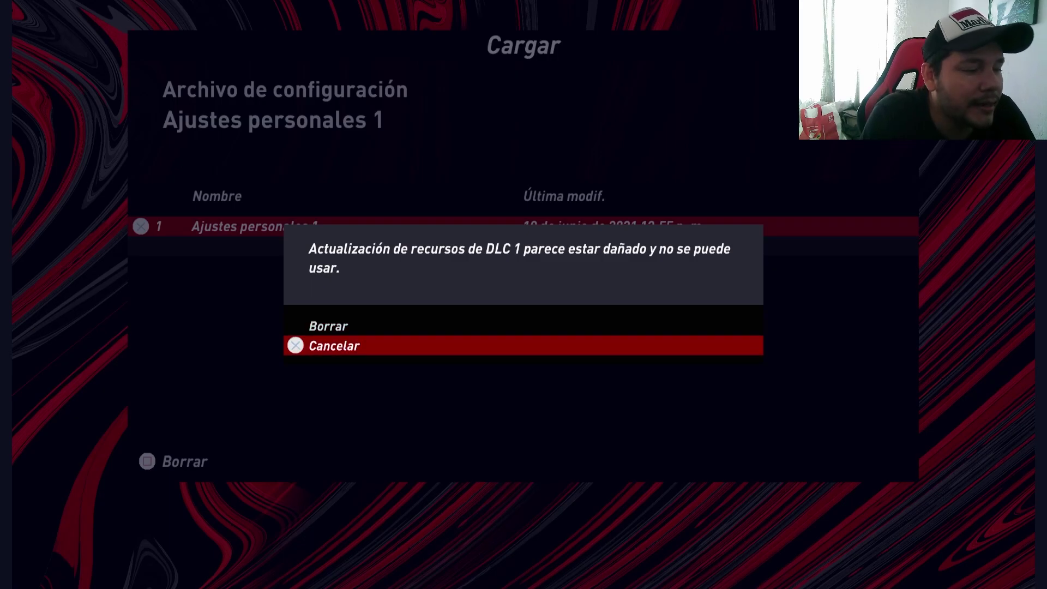
key("Return")
key("Escape")
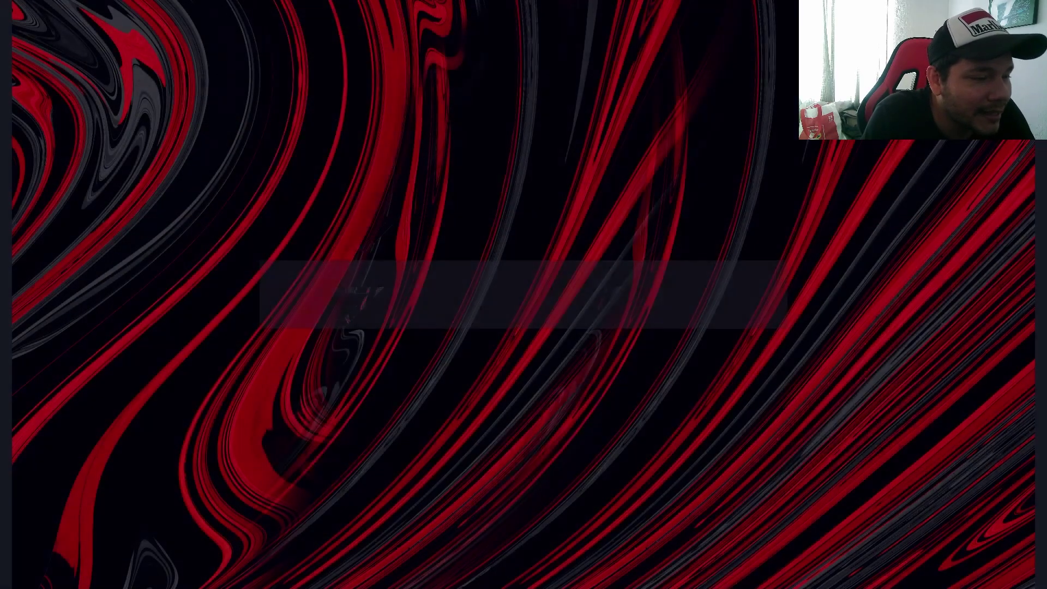